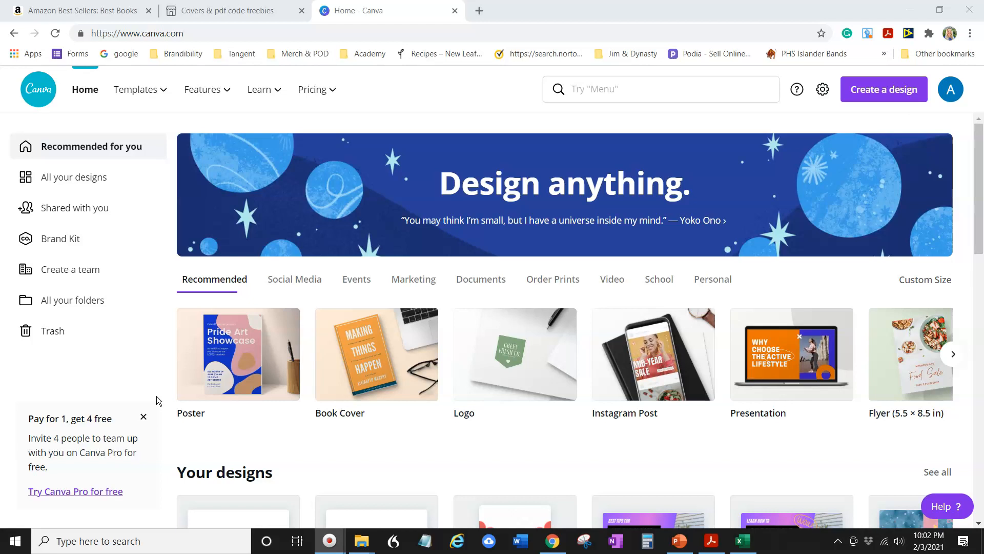
Browse the cover designs of the Amazon Best Sellers in Books, ranks 51 to 100
{"action": "left_click", "coordinate": [116, 10]}
{"action": "mouse_move", "coordinate": [514, 309]}
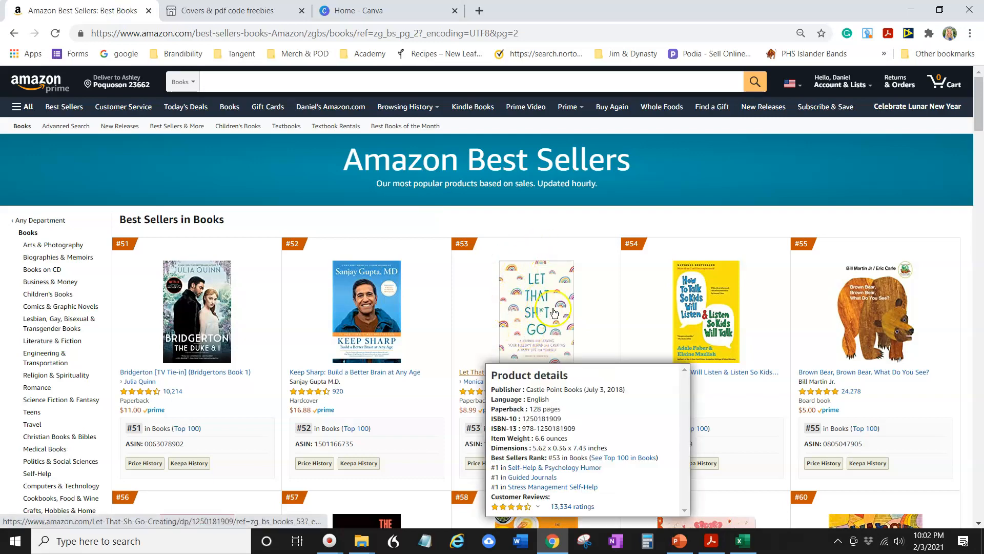
{"action": "scroll", "coordinate": [556, 333], "scroll_direction": "down", "scroll_amount": 2}
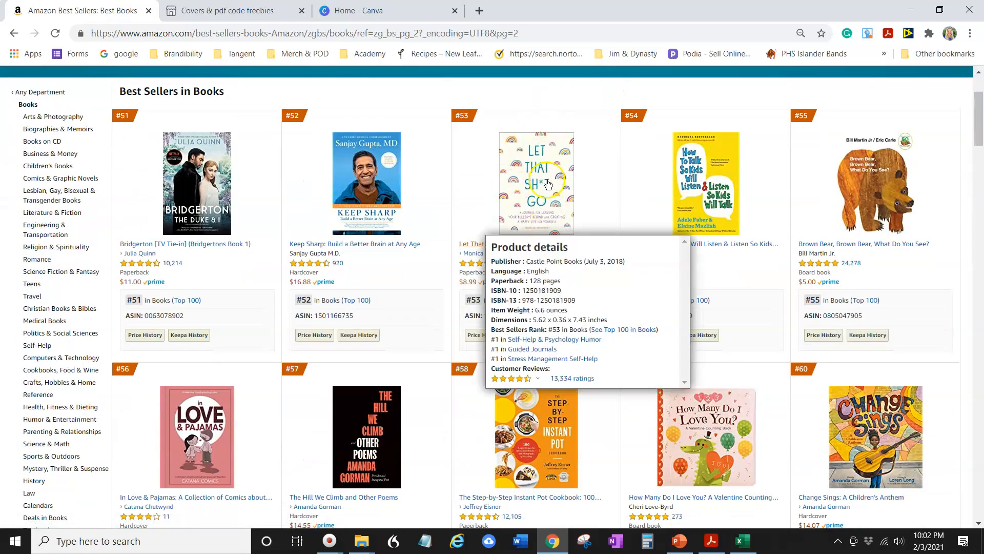
{"action": "scroll", "coordinate": [540, 199], "scroll_direction": "down", "scroll_amount": 3}
{"action": "scroll", "coordinate": [506, 344], "scroll_direction": "down", "scroll_amount": 12}
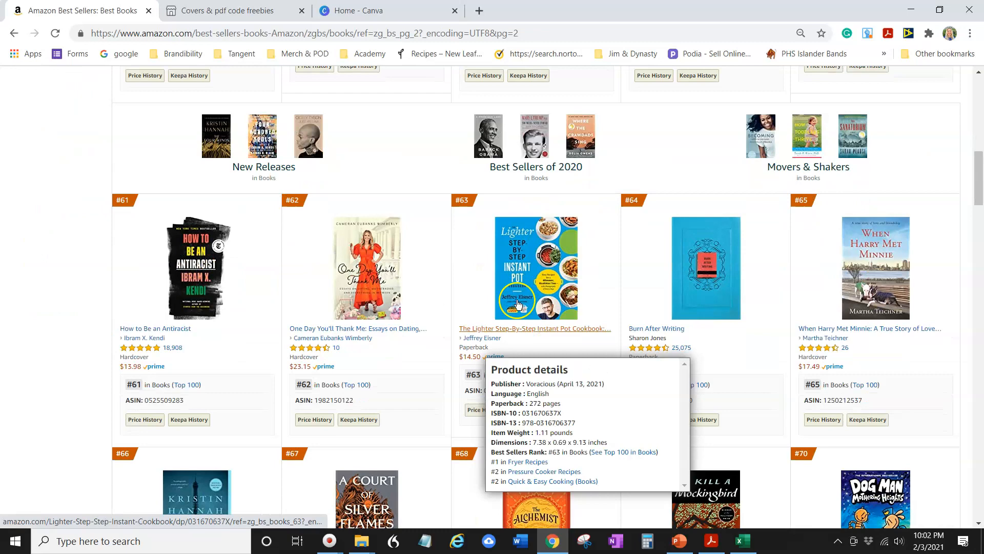
{"action": "scroll", "coordinate": [506, 344], "scroll_direction": "down", "scroll_amount": 15}
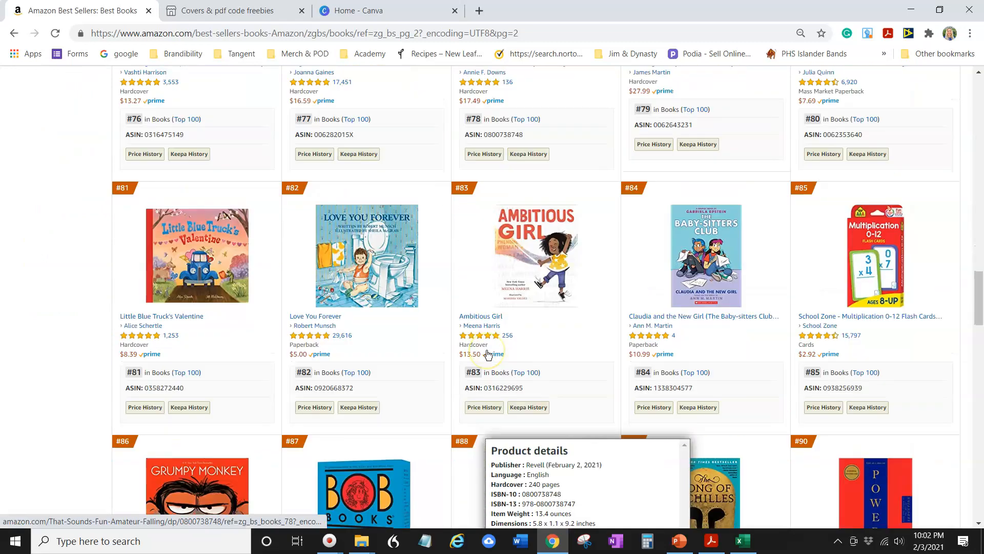
{"action": "scroll", "coordinate": [481, 359], "scroll_direction": "down", "scroll_amount": 6}
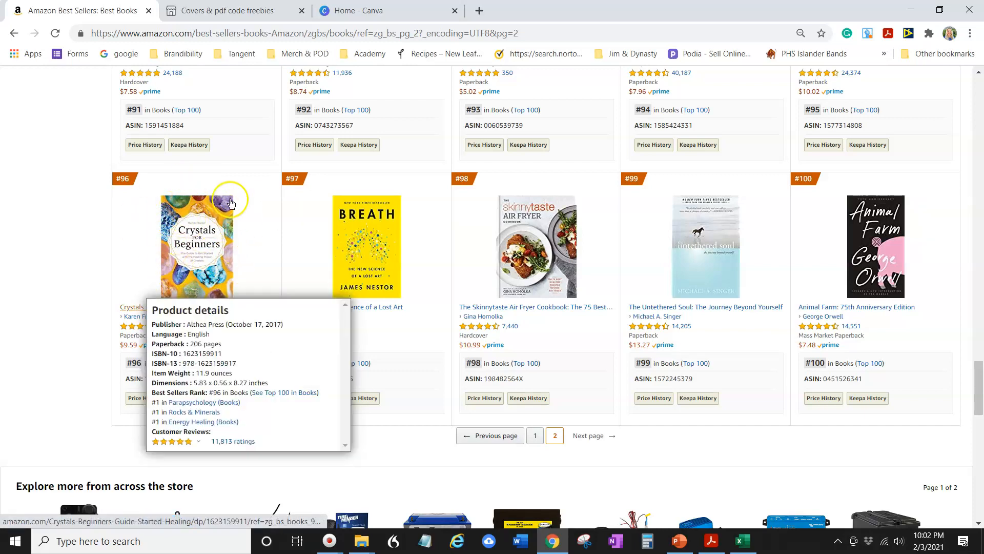
{"action": "scroll", "coordinate": [264, 213], "scroll_direction": "up", "scroll_amount": 20}
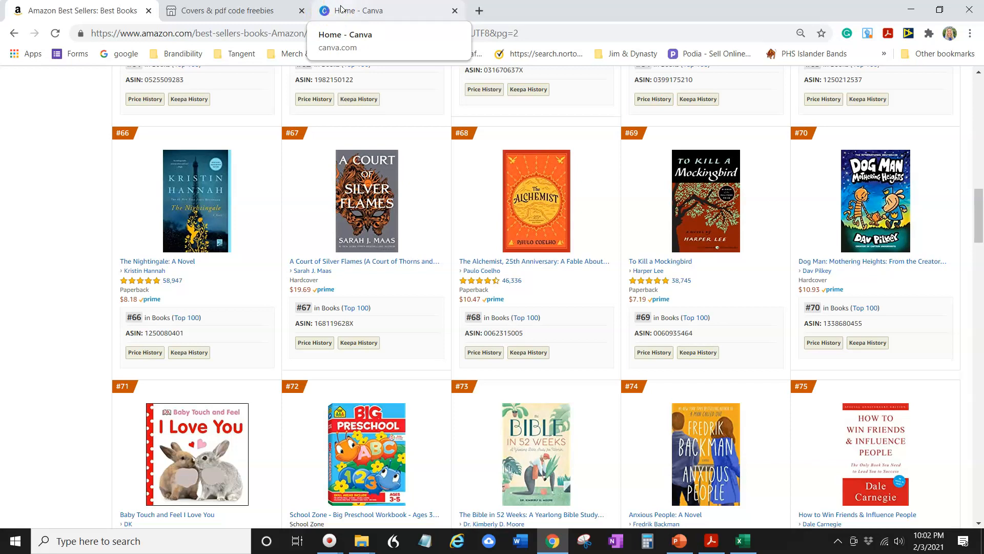
On the Podia storefront, open the Covers & pdf code freebies product from the home page and examine its contents list
{"action": "left_click", "coordinate": [256, 10]}
{"action": "scroll", "coordinate": [340, 146], "scroll_direction": "up", "scroll_amount": 10}
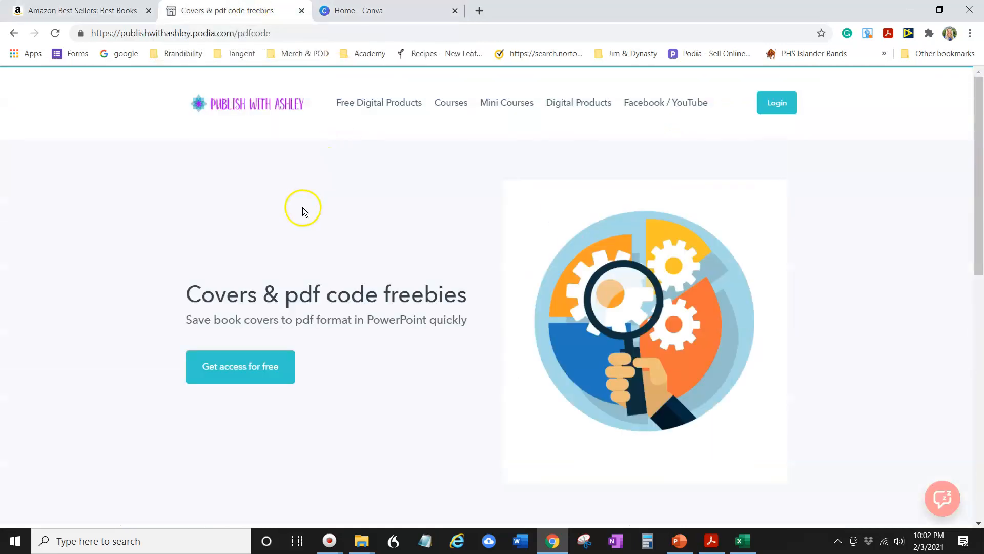
{"action": "left_click", "coordinate": [275, 105]}
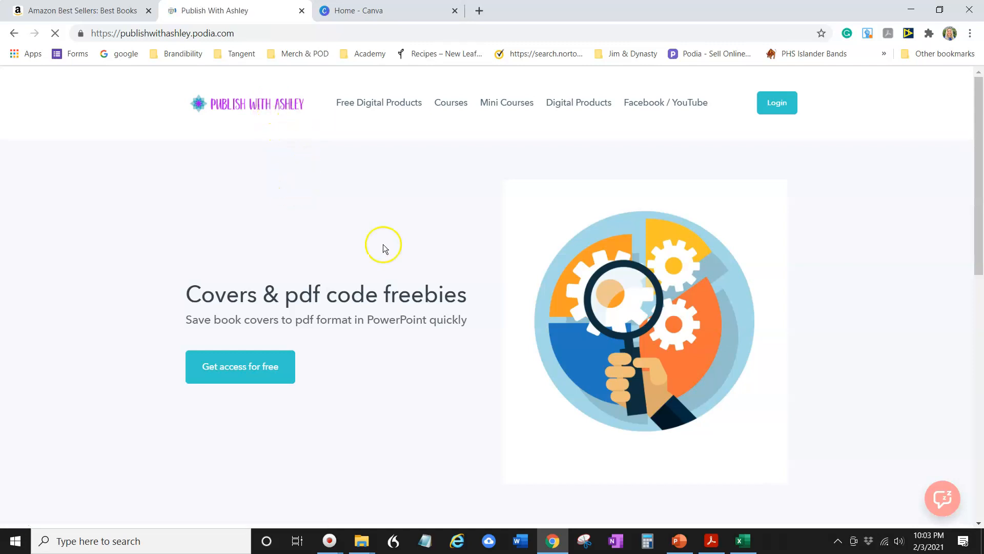
{"action": "scroll", "coordinate": [356, 285], "scroll_direction": "down", "scroll_amount": 15}
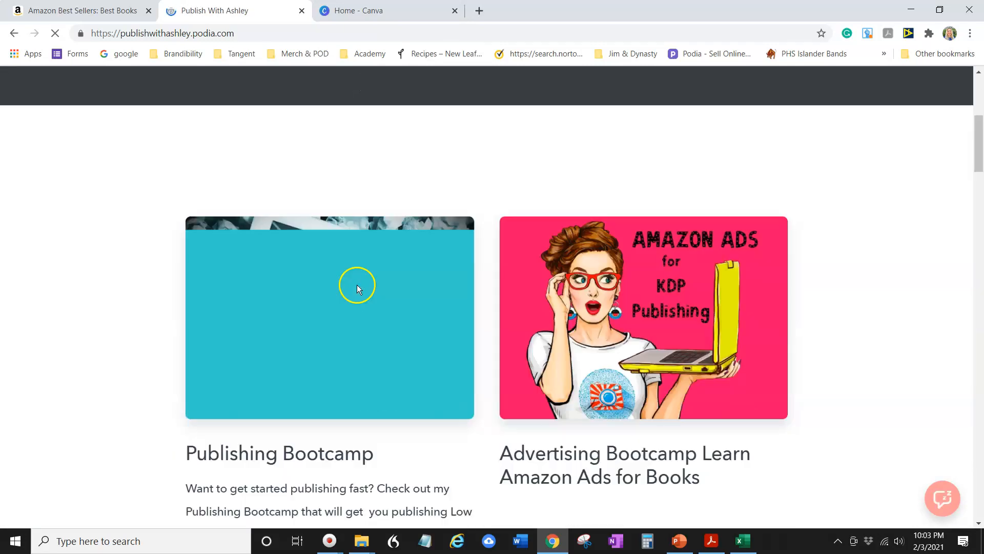
{"action": "scroll", "coordinate": [342, 345], "scroll_direction": "down", "scroll_amount": 7}
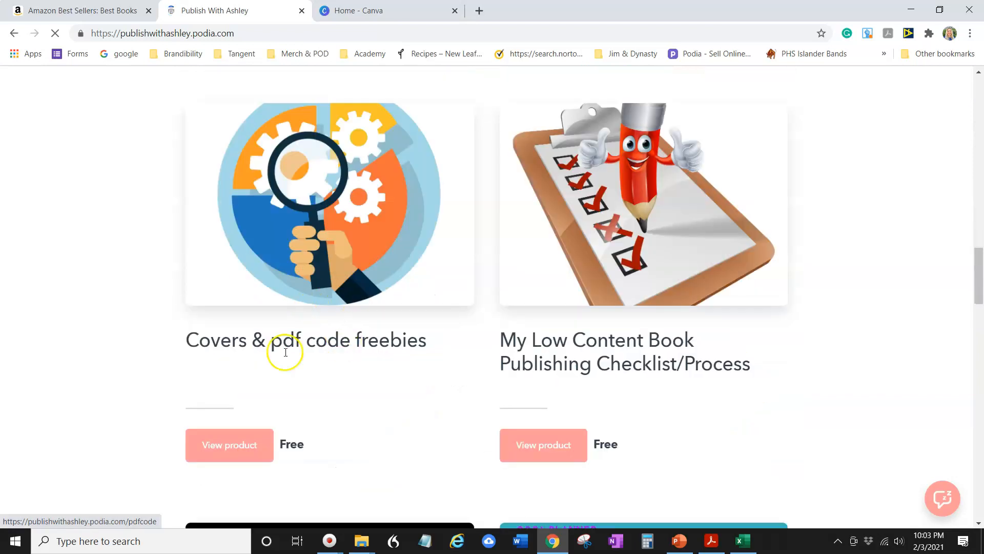
{"action": "left_click", "coordinate": [235, 442]}
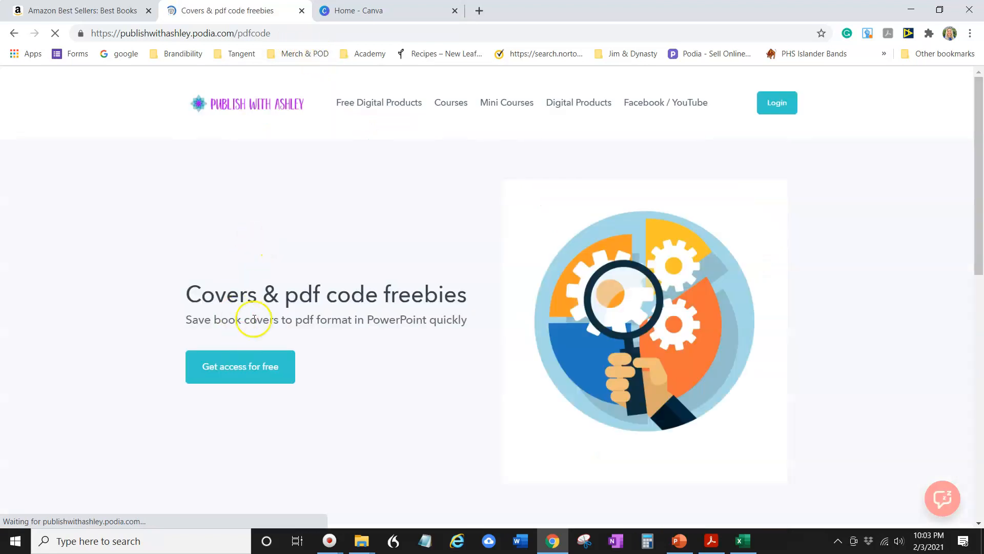
{"action": "scroll", "coordinate": [255, 318], "scroll_direction": "down", "scroll_amount": 9}
{"action": "scroll", "coordinate": [285, 326], "scroll_direction": "down", "scroll_amount": 1}
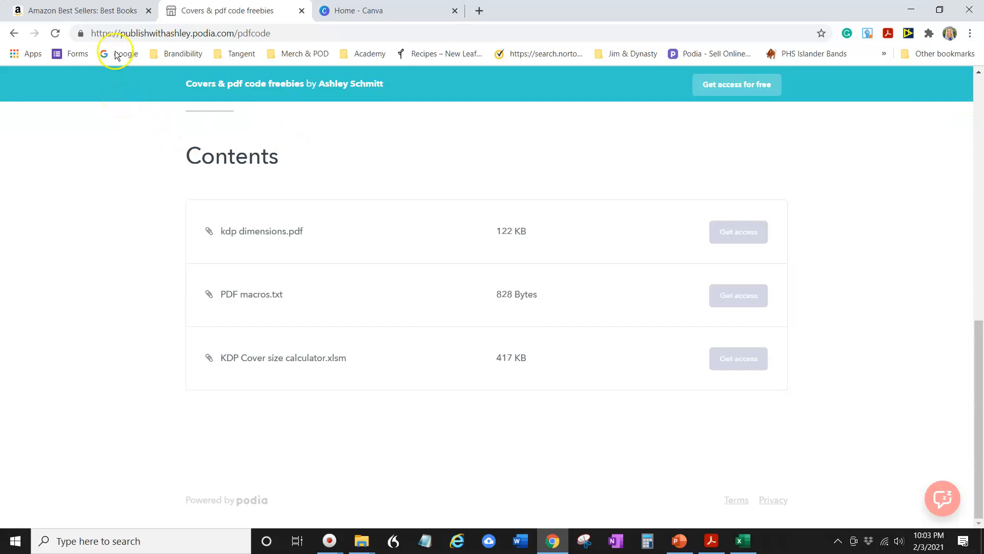
Switch to Canva, check the cover sizes in kdp dimensions.pdf, and create a custom-size design of 16.52 x 10.25 in
{"action": "left_click", "coordinate": [349, 11]}
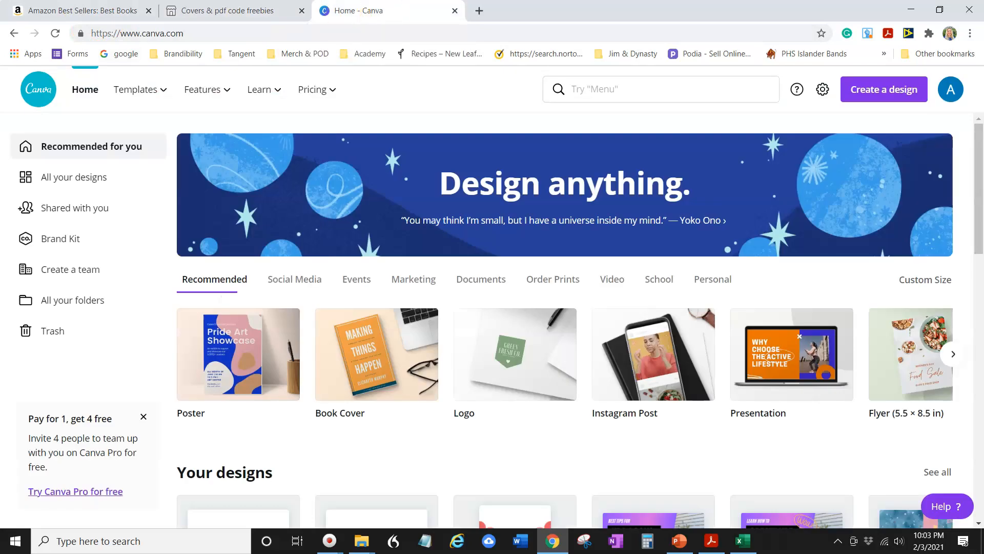
{"action": "left_click", "coordinate": [897, 97]}
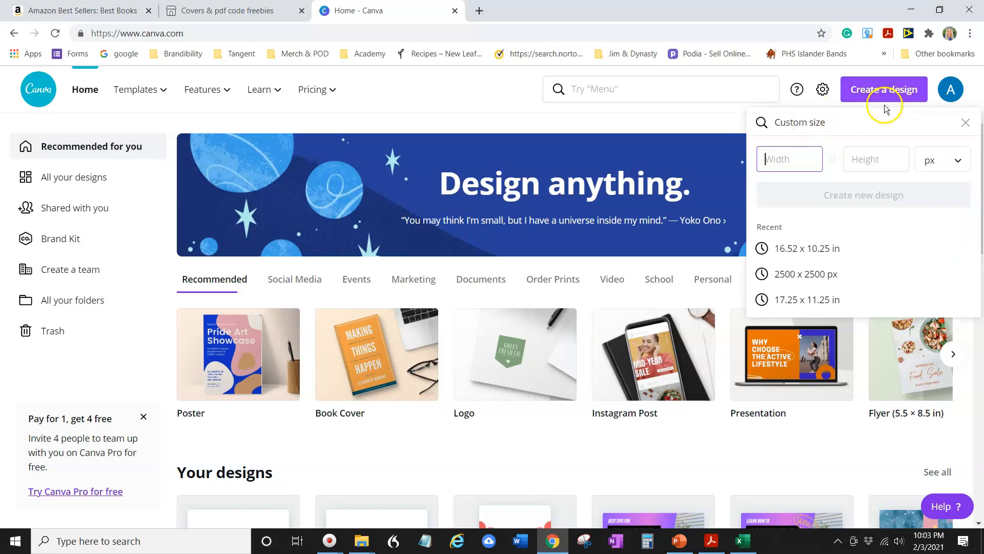
{"action": "left_click", "coordinate": [963, 123]}
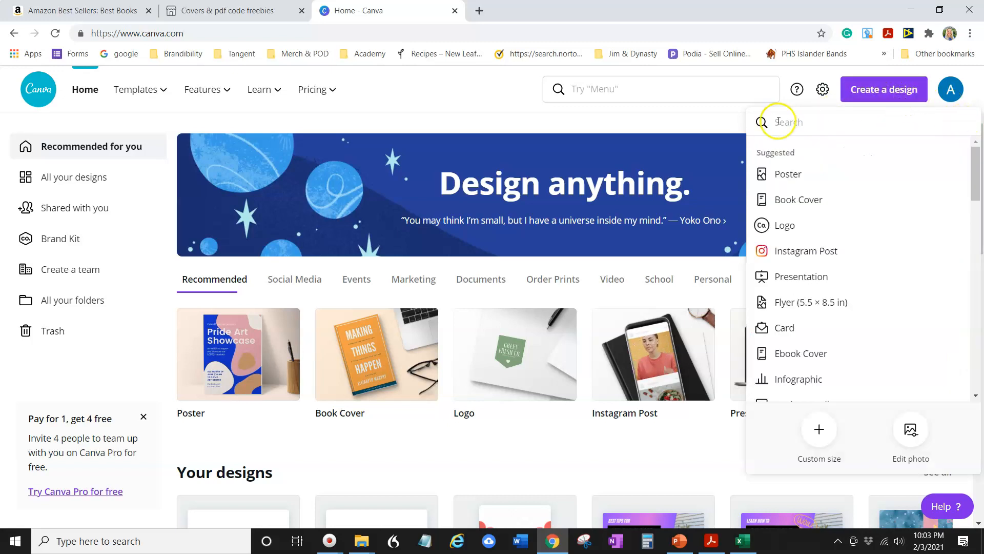
{"action": "left_click", "coordinate": [819, 435]}
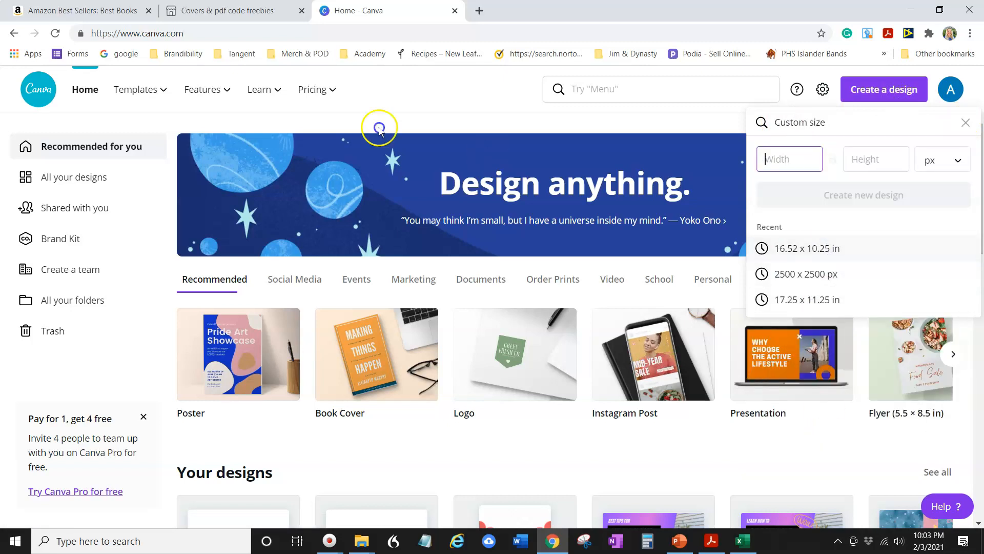
{"action": "left_click_drag", "start_coordinate": [0, 44], "coordinate": [326, 19]}
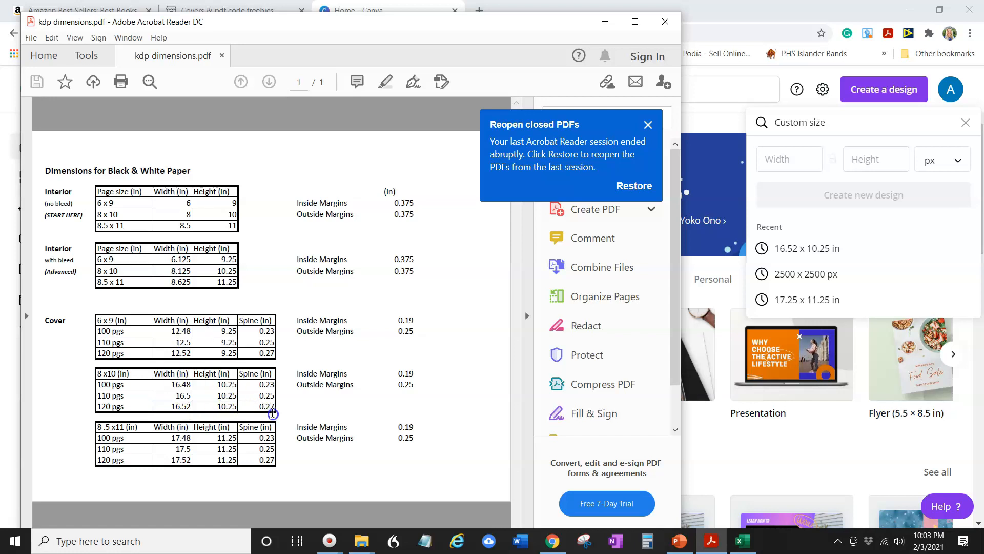
{"action": "left_click_drag", "start_coordinate": [351, 21], "coordinate": [0, 32]}
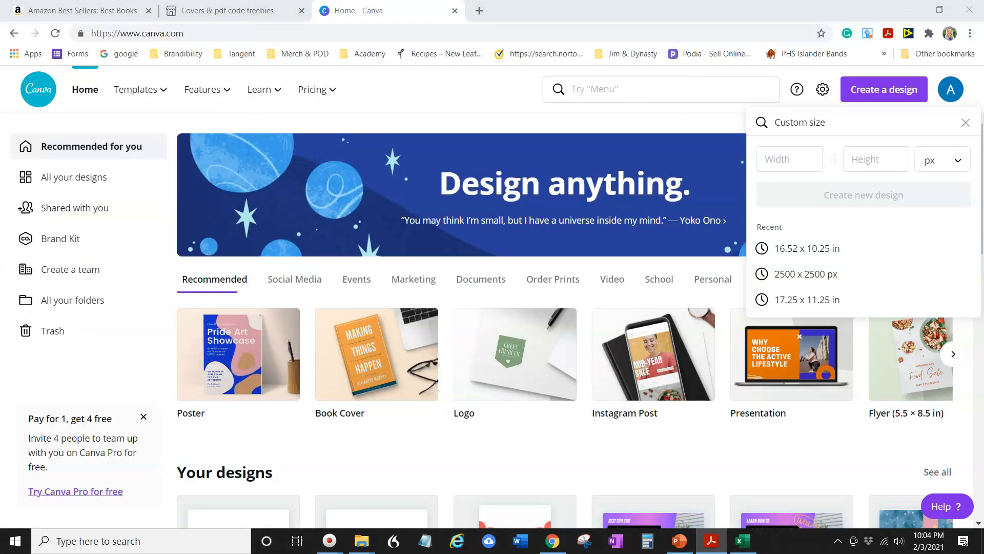
{"action": "left_click", "coordinate": [798, 251]}
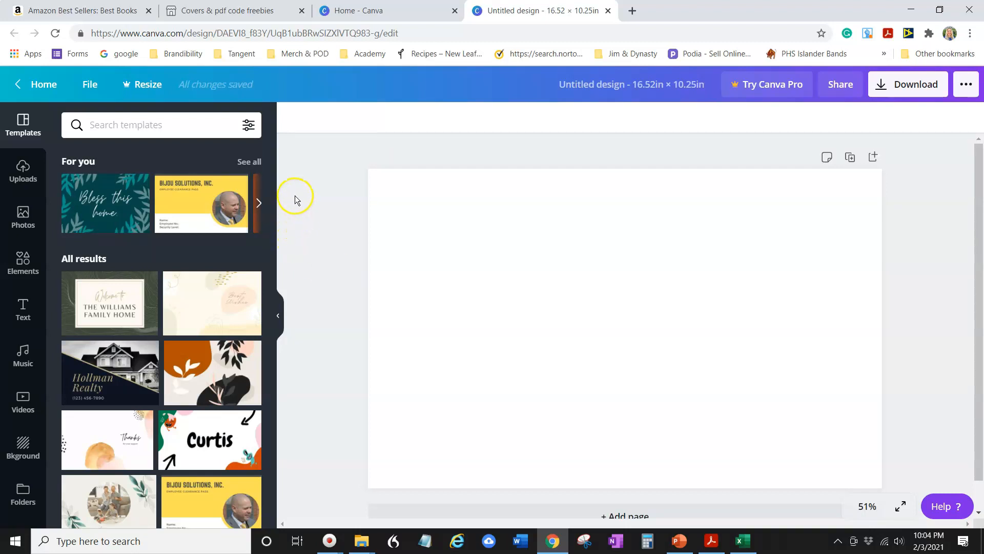
Place the uploaded floral pattern at the page's upper-left corner and enlarge it to the full page height
{"action": "left_click", "coordinate": [22, 180]}
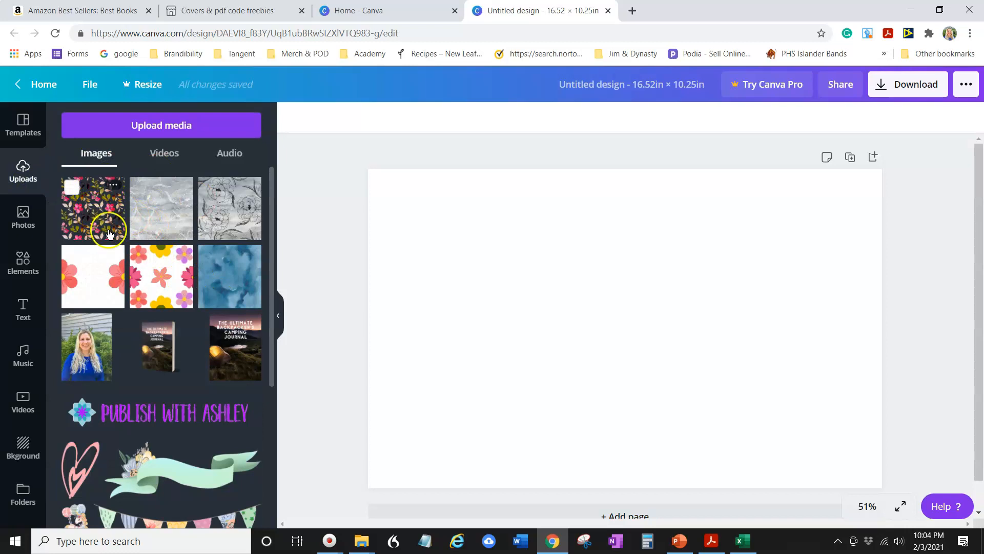
{"action": "left_click", "coordinate": [89, 274]}
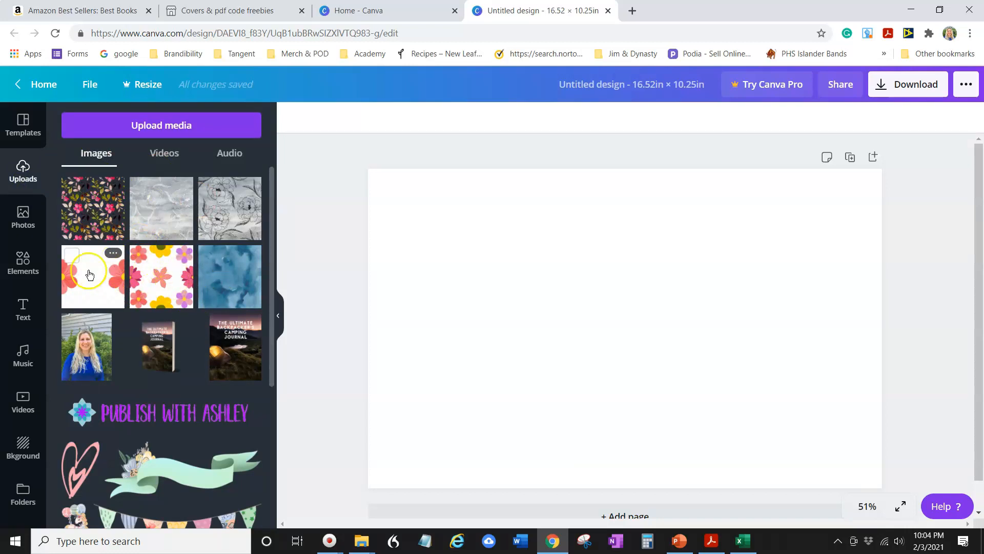
{"action": "left_click", "coordinate": [28, 189]}
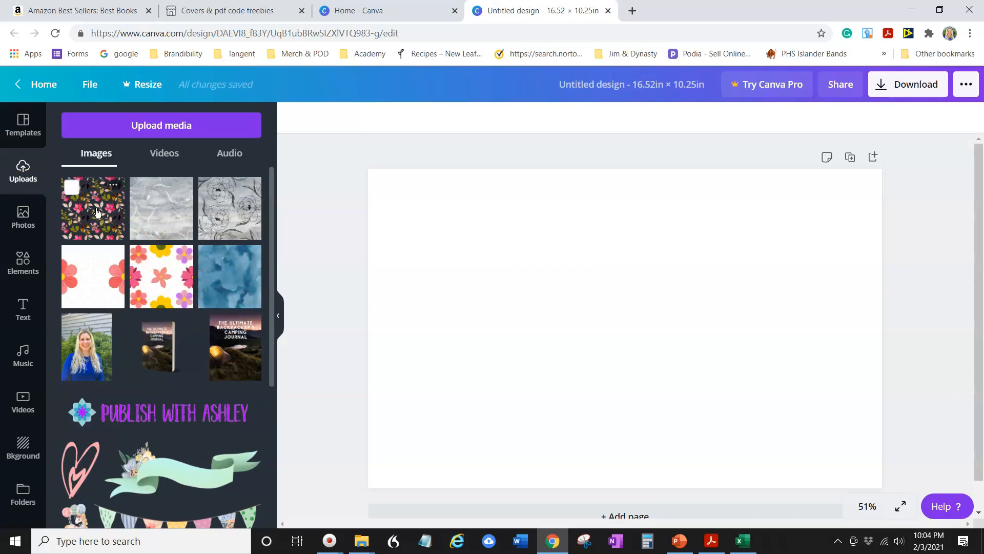
{"action": "left_click", "coordinate": [165, 255]}
{"action": "left_click", "coordinate": [103, 203]}
{"action": "left_click_drag", "start_coordinate": [679, 306], "coordinate": [536, 268]}
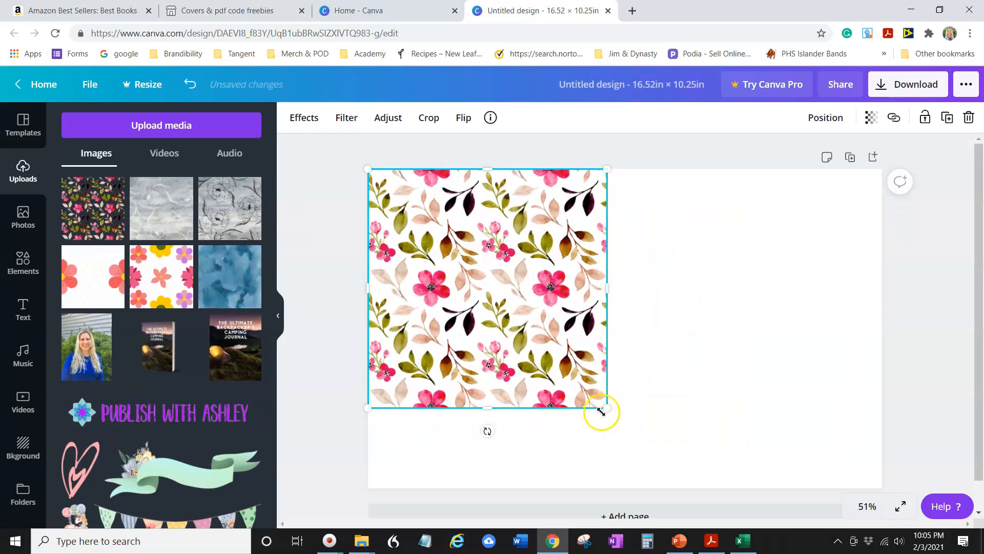
{"action": "left_click_drag", "start_coordinate": [606, 409], "coordinate": [688, 487]}
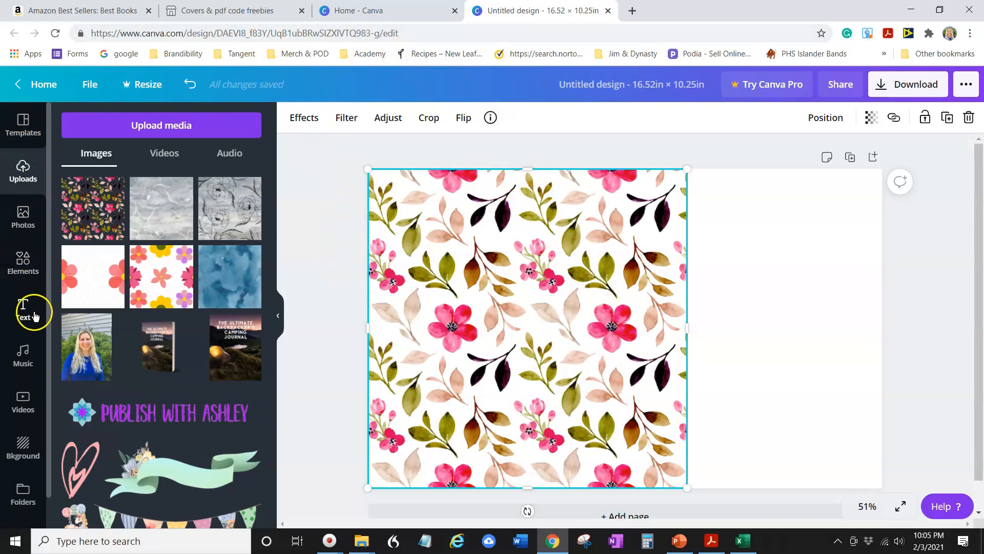
Add a square shape, reshape it into a narrow full-height spine strip, and center it horizontally on the page
{"action": "left_click", "coordinate": [23, 262]}
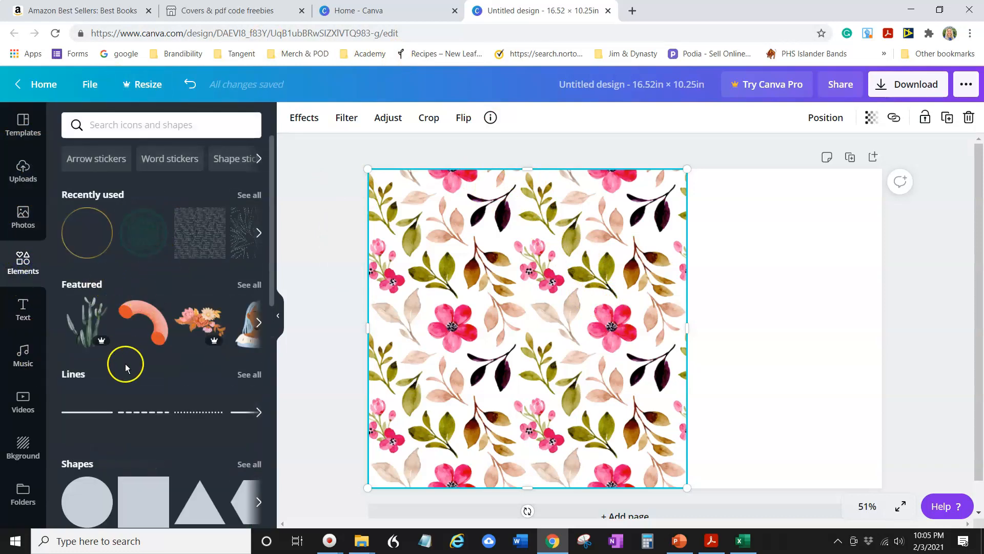
{"action": "left_click", "coordinate": [152, 498]}
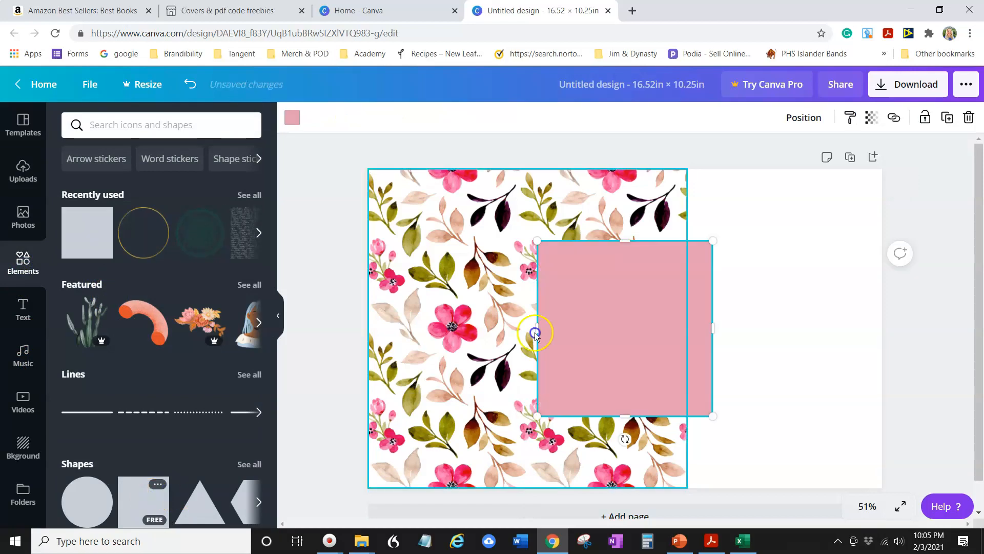
{"action": "left_click_drag", "start_coordinate": [710, 325], "coordinate": [550, 327]}
{"action": "left_click_drag", "start_coordinate": [543, 241], "coordinate": [543, 171]}
{"action": "left_click_drag", "start_coordinate": [544, 416], "coordinate": [547, 489]}
{"action": "left_click_drag", "start_coordinate": [546, 283], "coordinate": [625, 280]}
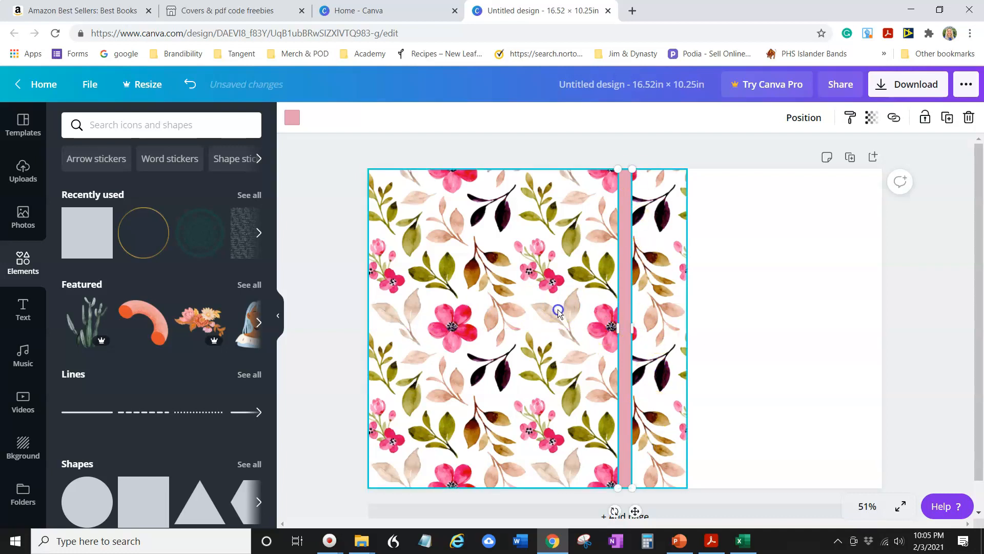
Shift the floral pattern left until it ends at the spine's middle, and place a duplicate starting there to cover the right half
{"action": "left_click_drag", "start_coordinate": [558, 310], "coordinate": [499, 308]}
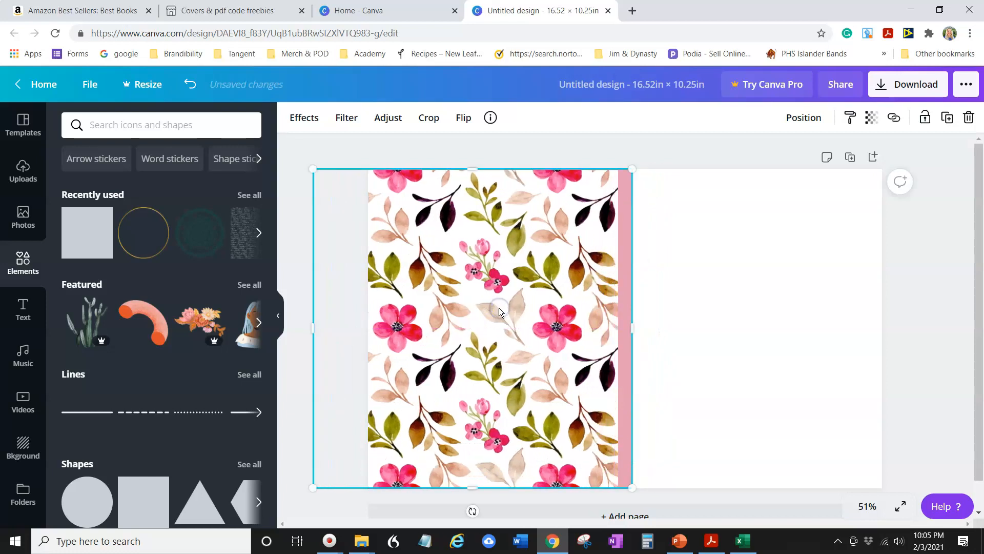
{"action": "left_click_drag", "start_coordinate": [546, 278], "coordinate": [542, 278]}
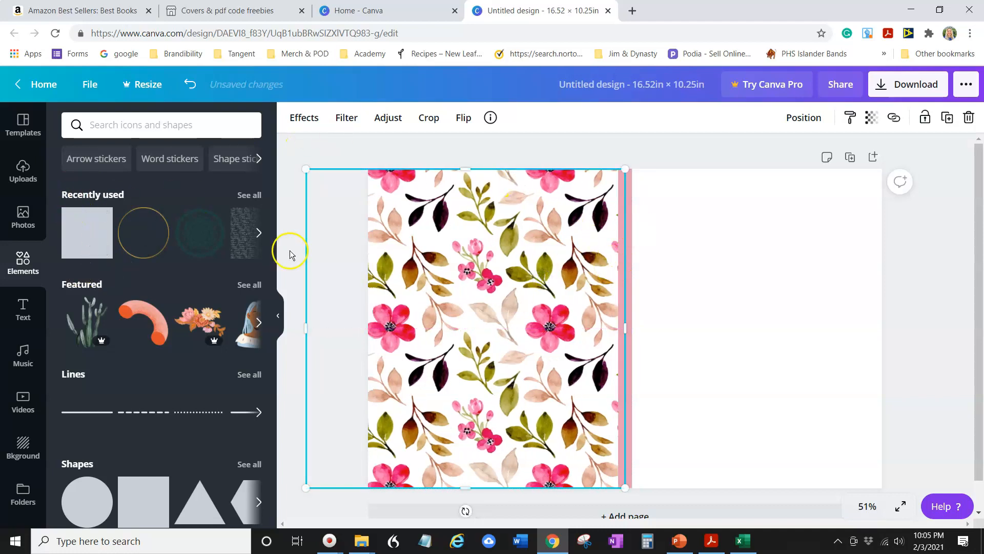
{"action": "left_click", "coordinate": [22, 172]}
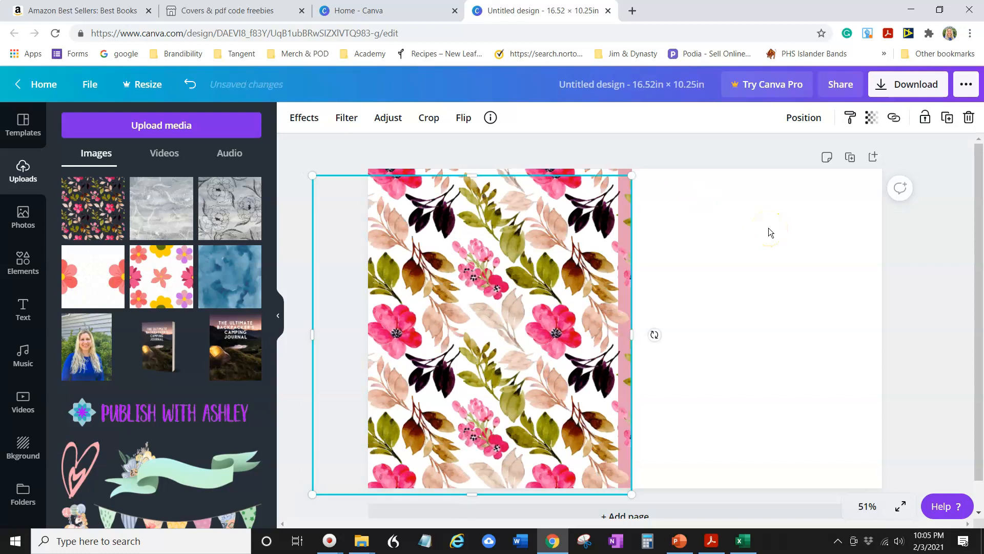
{"action": "left_click_drag", "start_coordinate": [524, 275], "coordinate": [837, 274]}
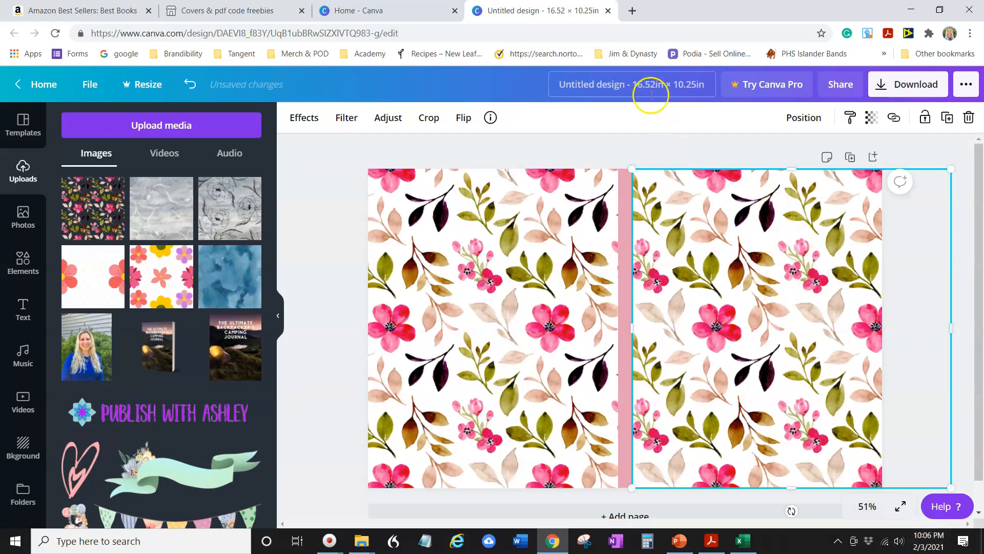
{"action": "left_click_drag", "start_coordinate": [706, 232], "coordinate": [698, 231]}
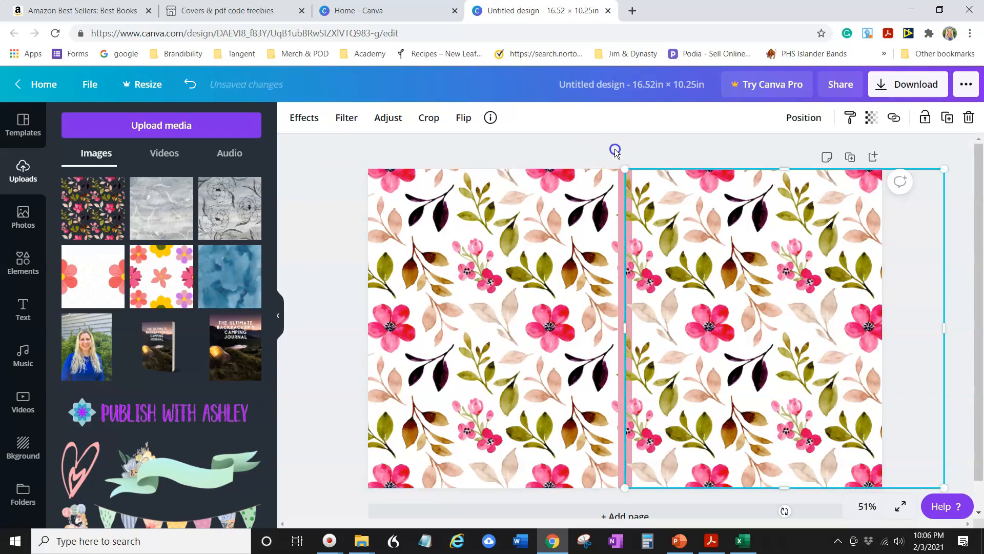
{"action": "left_click", "coordinate": [615, 151]}
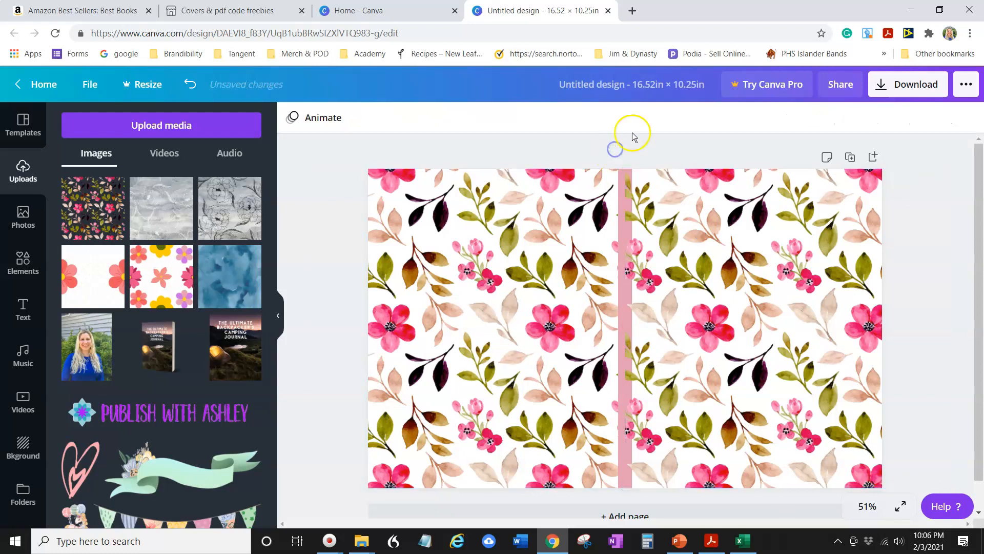
Send the floral pattern on the cover's right half backward so it lies behind the spine strip
{"action": "left_click", "coordinate": [688, 280]}
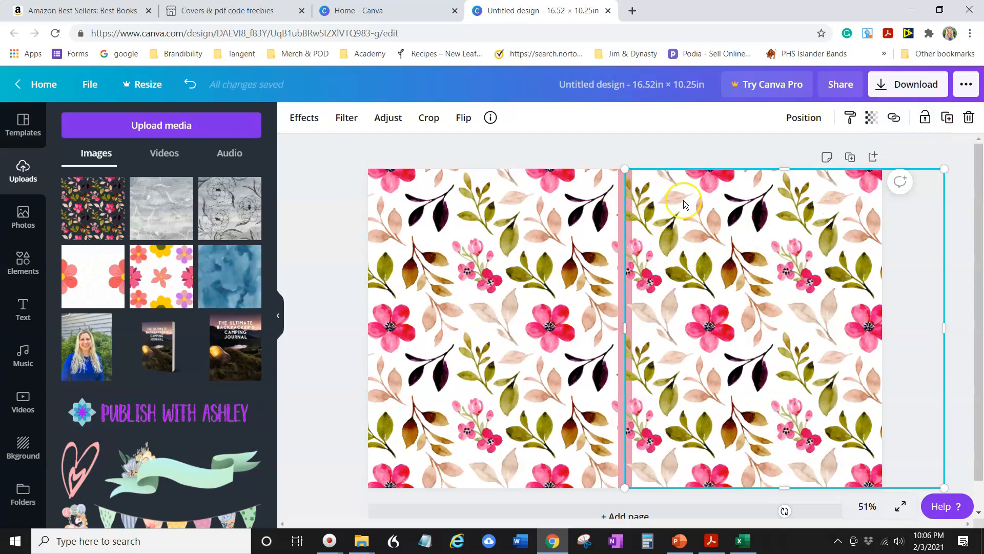
{"action": "left_click", "coordinate": [804, 117]}
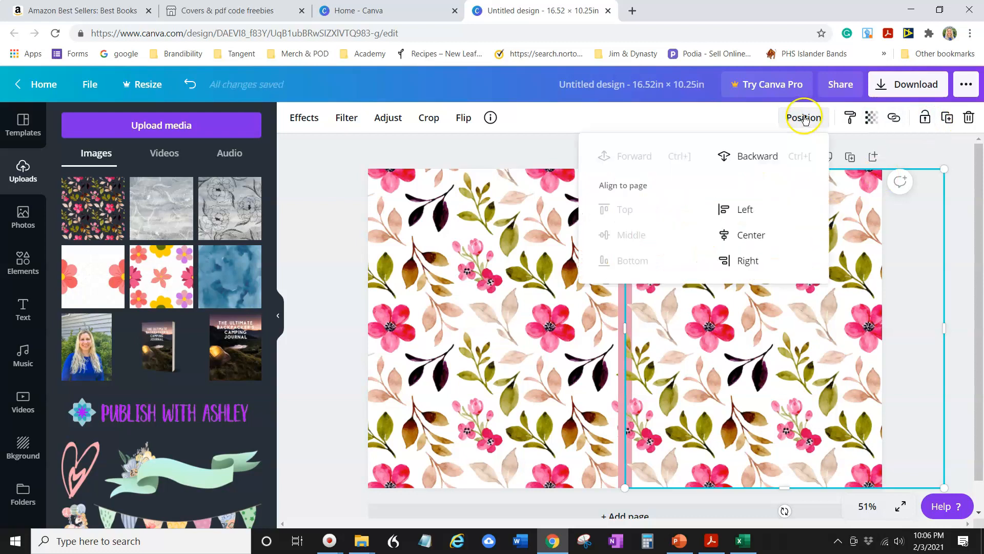
{"action": "left_click", "coordinate": [741, 155]}
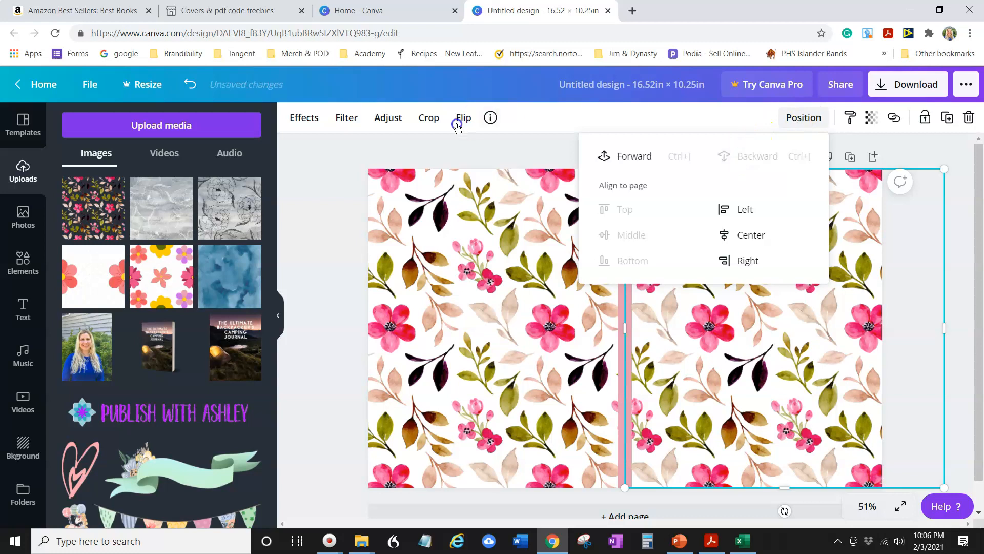
{"action": "left_click", "coordinate": [457, 148]}
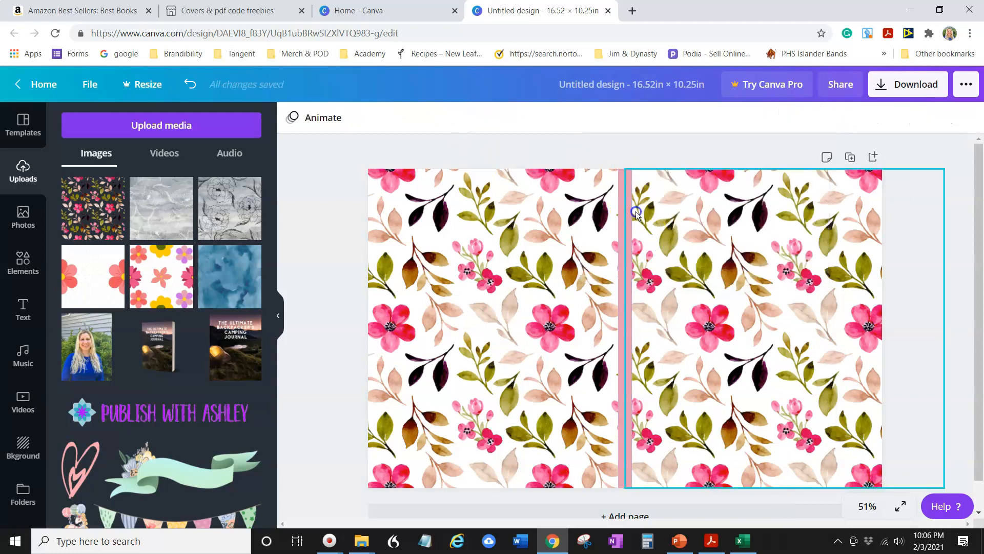
Widen the spine strip to several times its width and center it horizontally on the page
{"action": "left_click", "coordinate": [627, 288]}
{"action": "left_click_drag", "start_coordinate": [632, 328], "coordinate": [596, 326]}
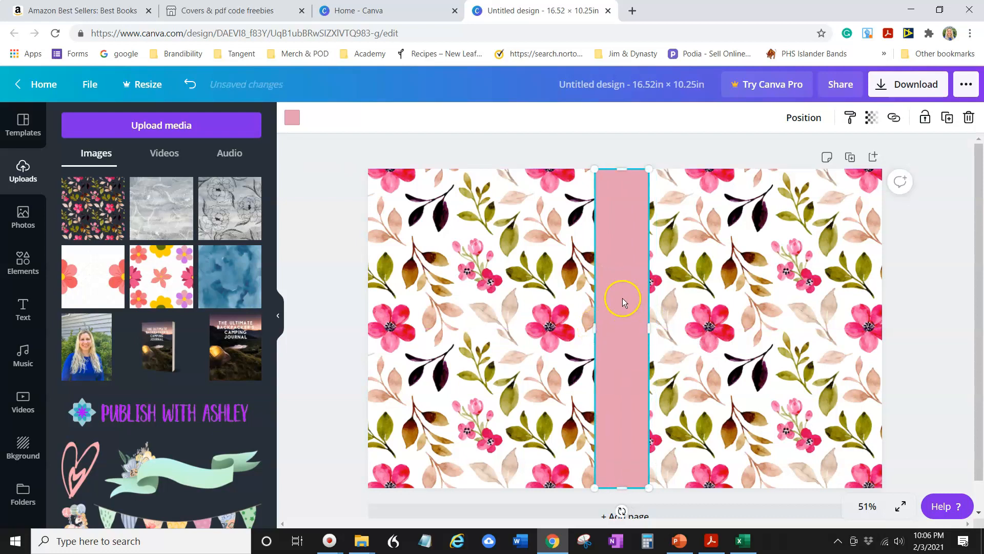
{"action": "left_click_drag", "start_coordinate": [623, 284], "coordinate": [626, 278]}
{"action": "left_click", "coordinate": [670, 263]}
{"action": "left_click", "coordinate": [638, 487]}
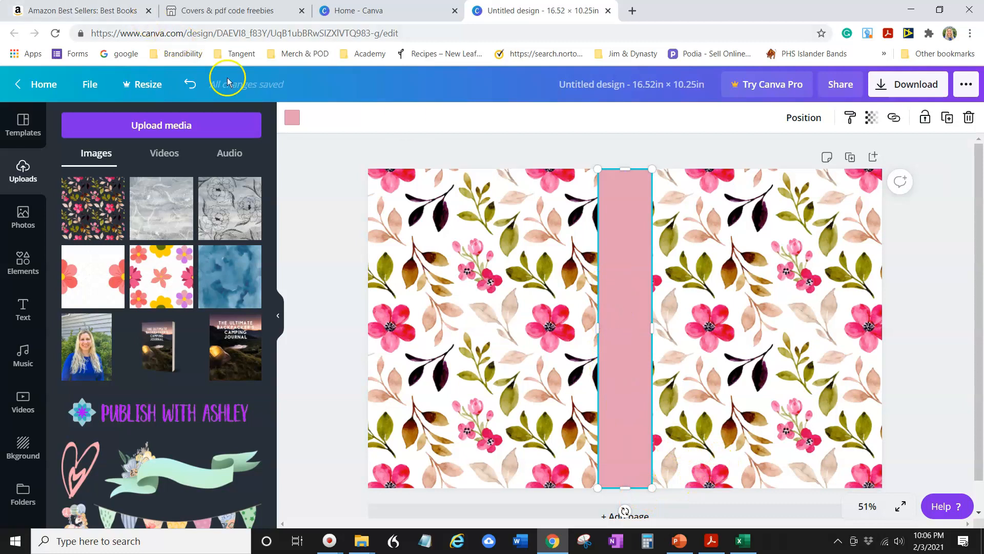
Recolor the spine strip with the bright pink from the floral pattern's photo colors
{"action": "left_click", "coordinate": [292, 117]}
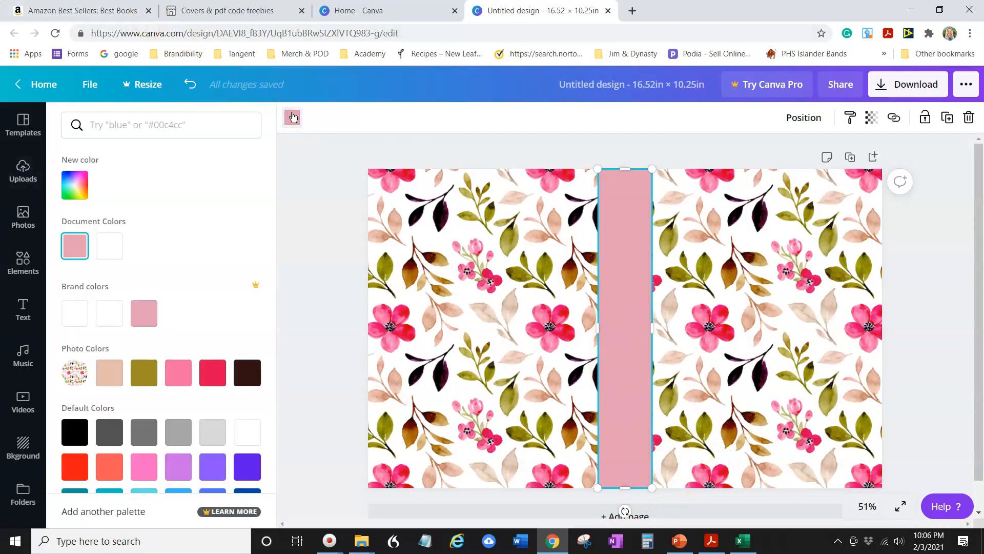
{"action": "left_click", "coordinate": [187, 373]}
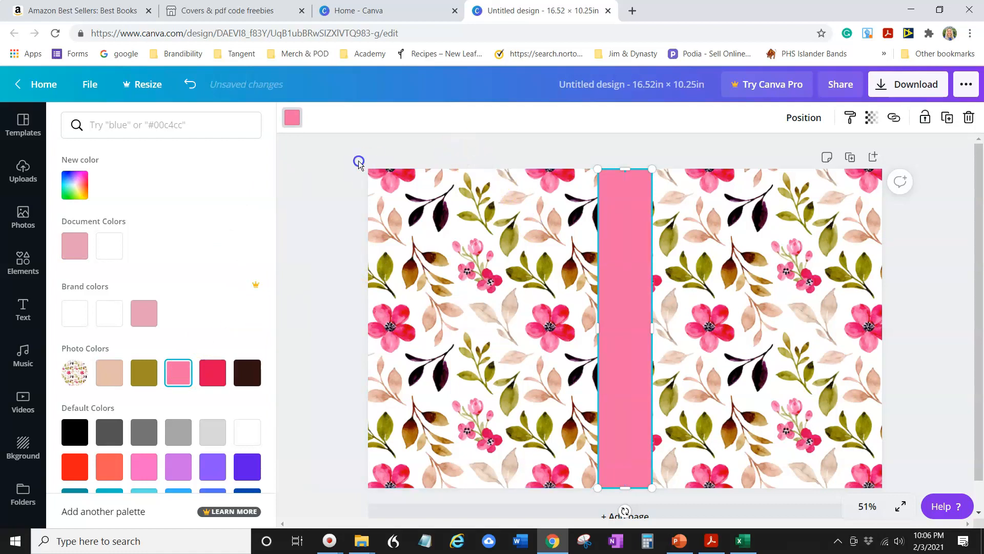
{"action": "left_click", "coordinate": [349, 148]}
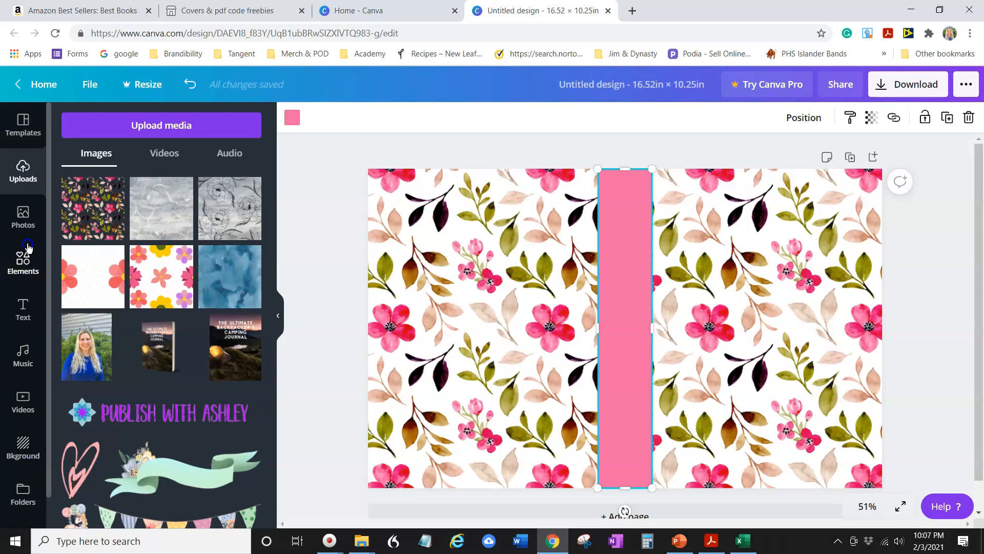
Search the elements for "gold frame" and add the free thin gold circle frame to the page
{"action": "left_click", "coordinate": [29, 270]}
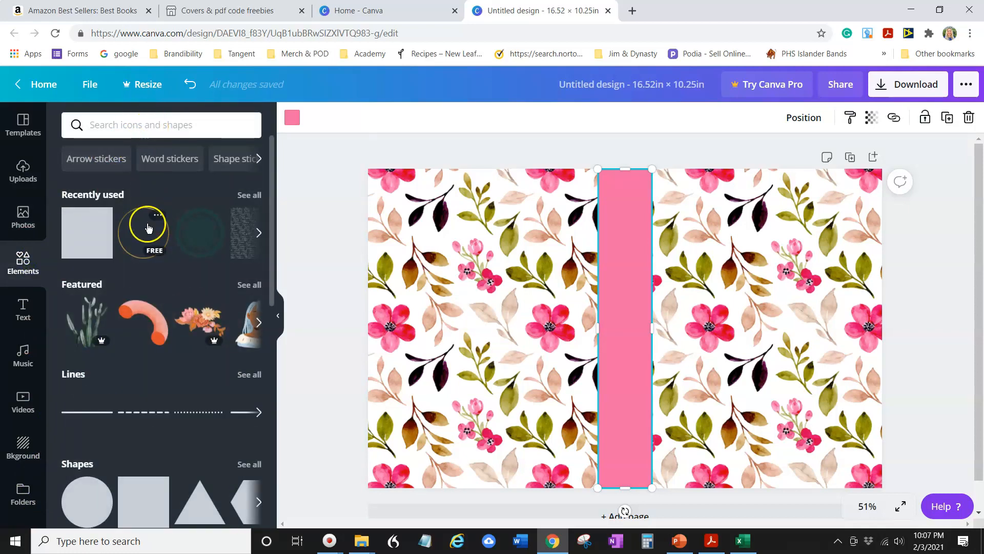
{"action": "left_click", "coordinate": [137, 120]}
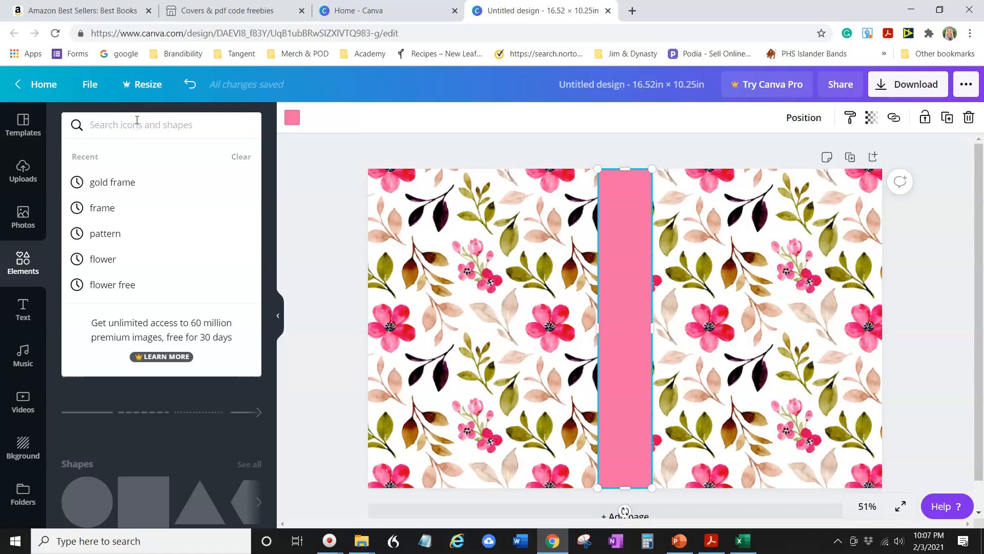
{"action": "left_click", "coordinate": [113, 182]}
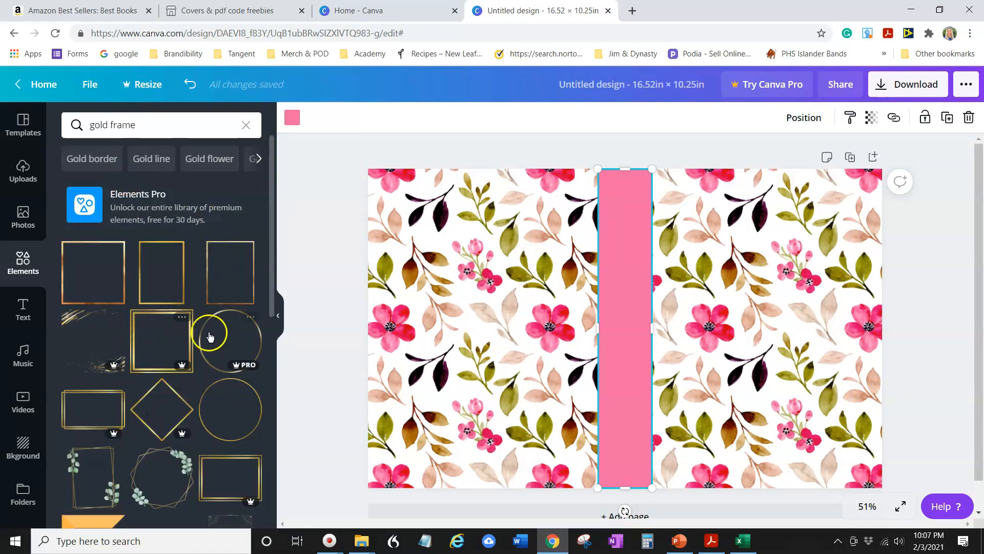
{"action": "scroll", "coordinate": [159, 354], "scroll_direction": "down", "scroll_amount": 4}
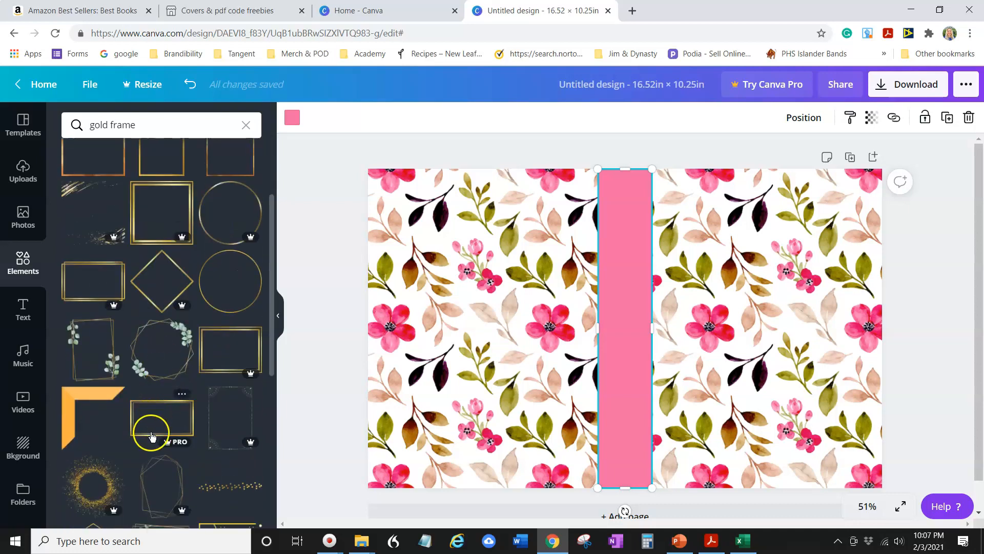
{"action": "scroll", "coordinate": [211, 212], "scroll_direction": "down", "scroll_amount": 3}
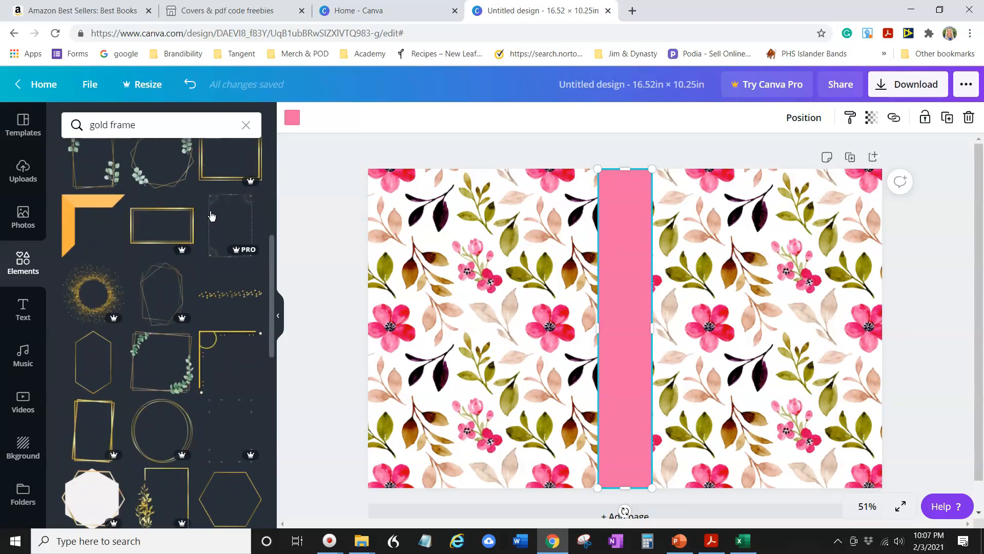
{"action": "scroll", "coordinate": [200, 328], "scroll_direction": "down", "scroll_amount": 1}
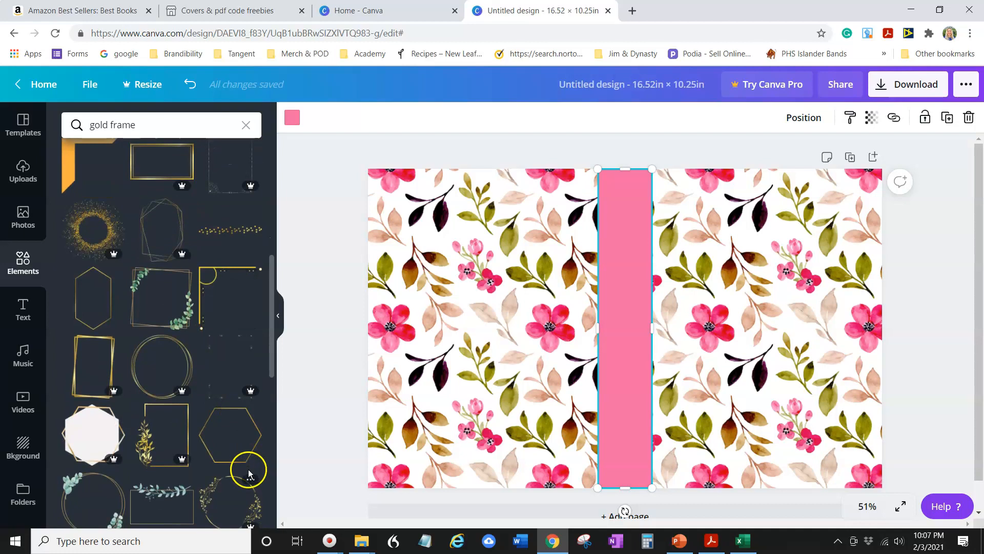
{"action": "scroll", "coordinate": [241, 391], "scroll_direction": "up", "scroll_amount": 6}
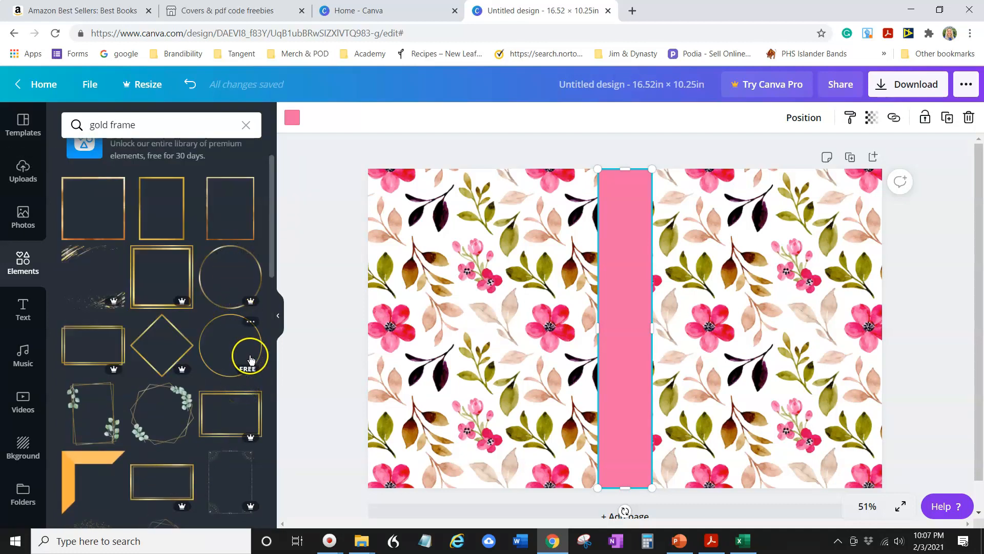
{"action": "left_click", "coordinate": [251, 358]}
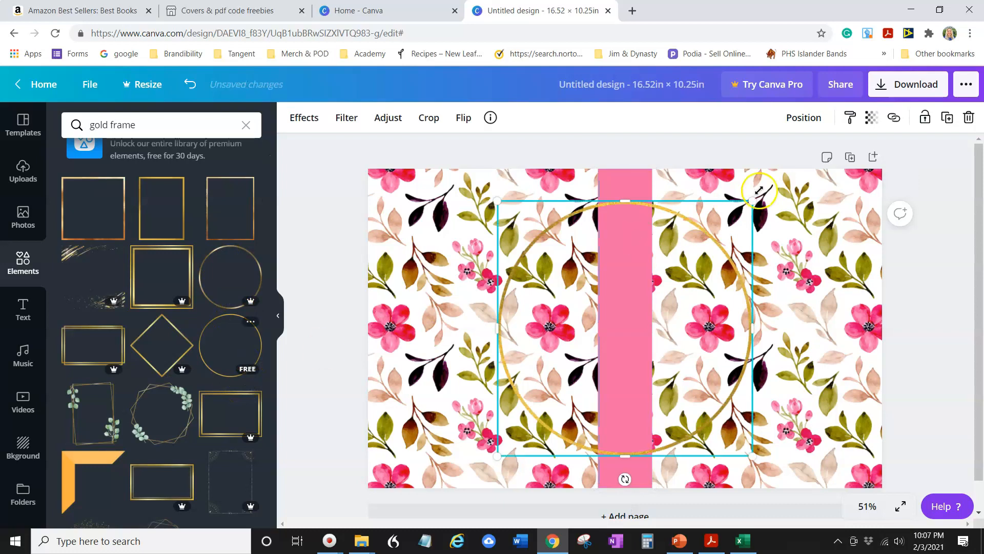
Shrink the gold circle frame to roughly half the front cover's width and place it on the upper half of the front cover
{"action": "left_click_drag", "start_coordinate": [743, 204], "coordinate": [612, 330]}
{"action": "left_click_drag", "start_coordinate": [573, 397], "coordinate": [777, 278]}
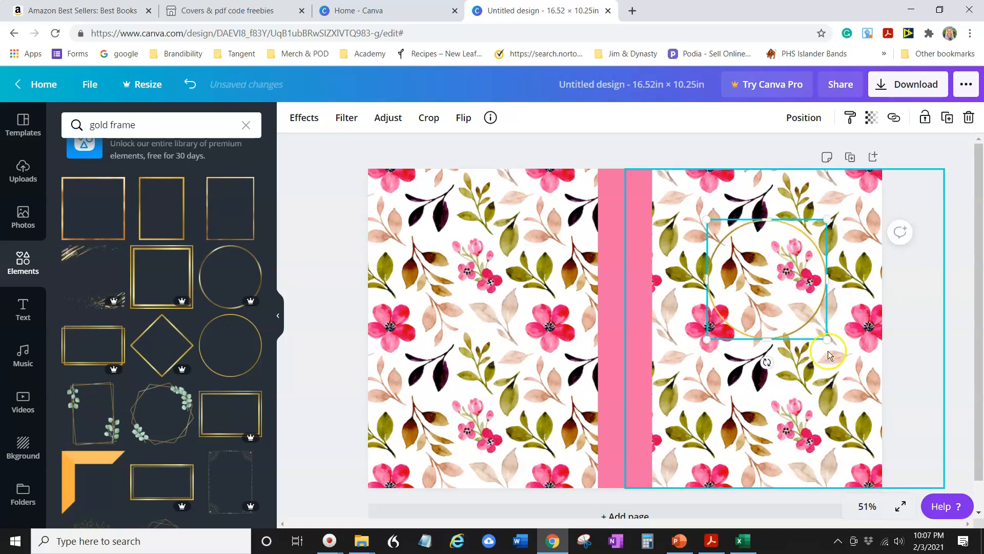
{"action": "left_click_drag", "start_coordinate": [829, 339], "coordinate": [833, 344]}
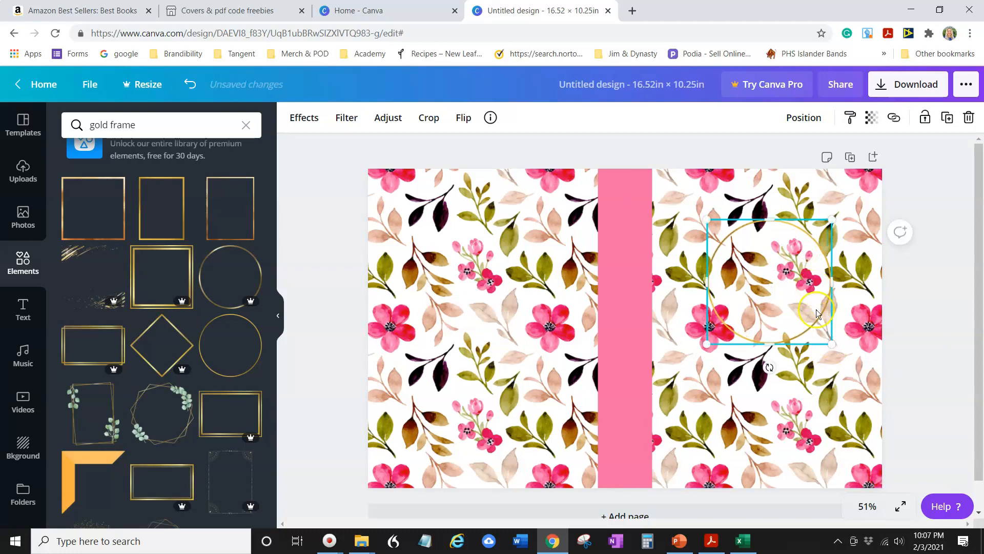
{"action": "left_click_drag", "start_coordinate": [833, 344], "coordinate": [834, 346]}
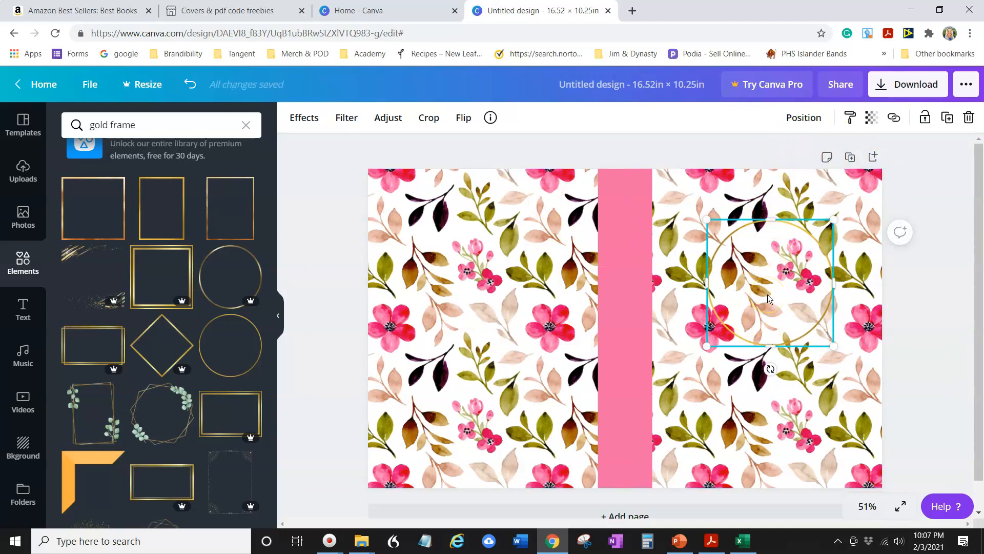
Duplicate the gold circle twice, then offset and slightly resize the copies to form an overlapping three-ring frame on the front cover
{"action": "key", "text": "ctrl+d"}
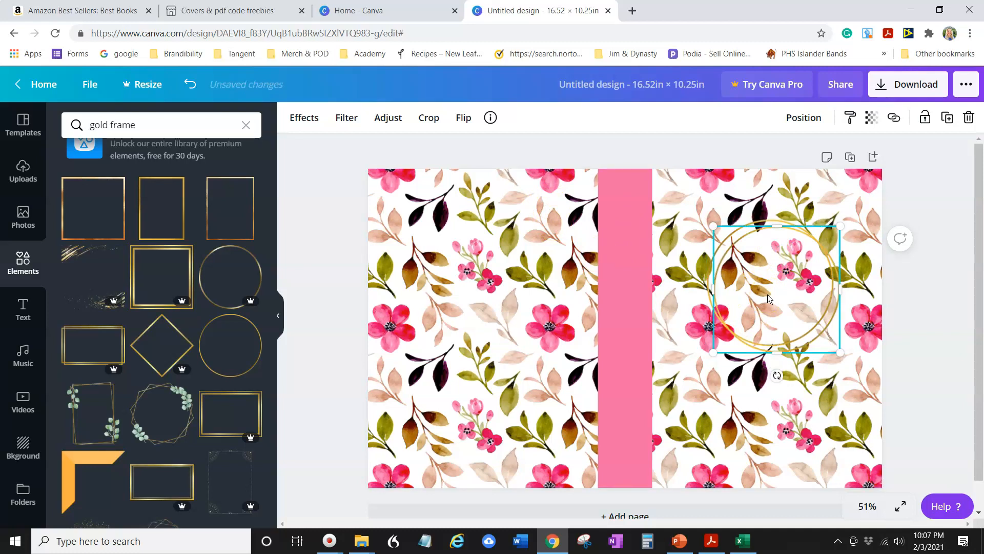
{"action": "key", "text": "ctrl+d"}
{"action": "left_click_drag", "start_coordinate": [767, 291], "coordinate": [745, 277]}
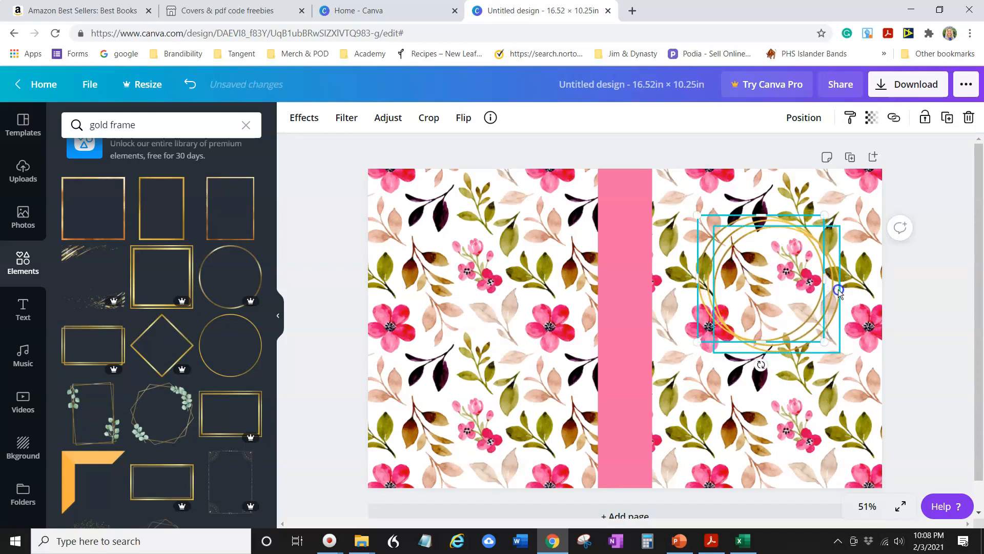
{"action": "left_click", "coordinate": [834, 311]}
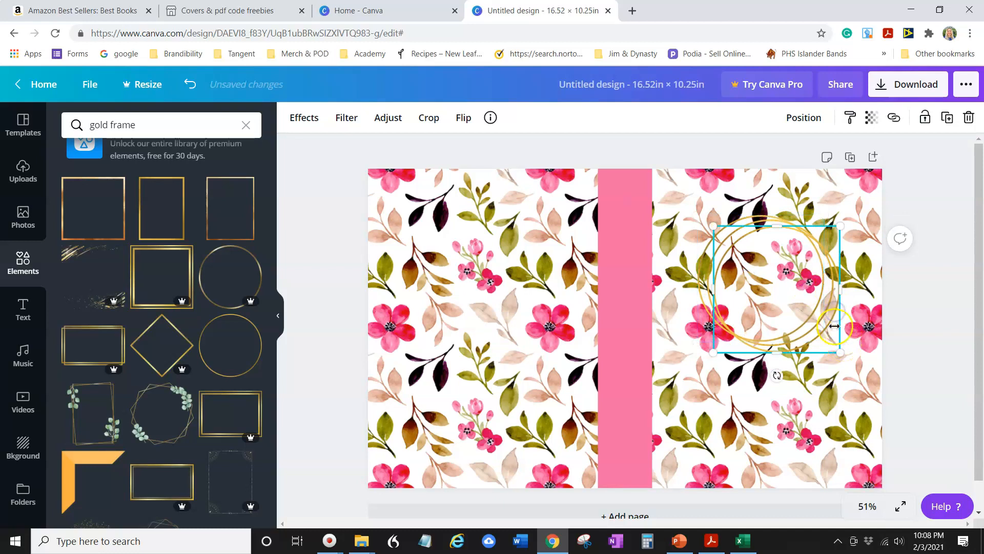
{"action": "left_click_drag", "start_coordinate": [840, 352], "coordinate": [837, 350]}
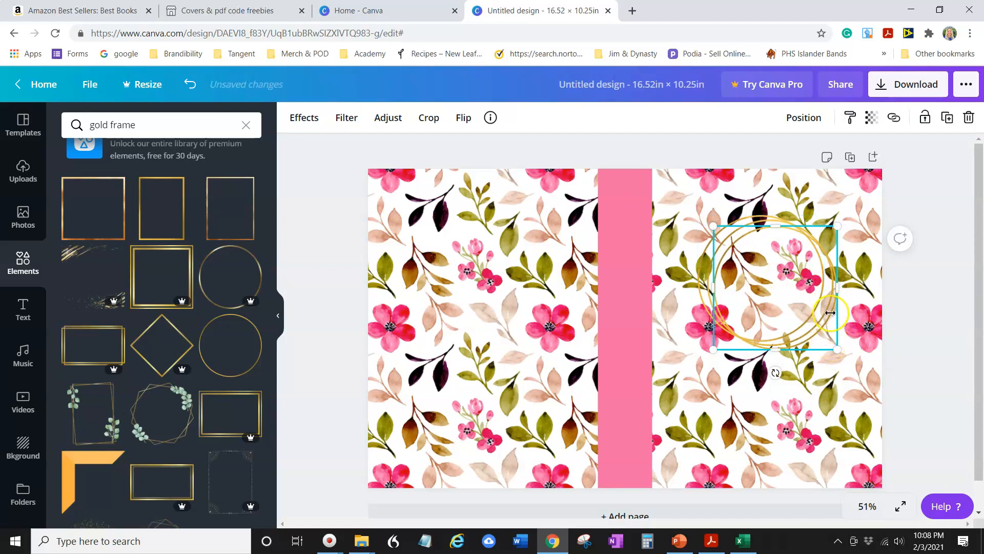
{"action": "left_click_drag", "start_coordinate": [792, 290], "coordinate": [806, 286]}
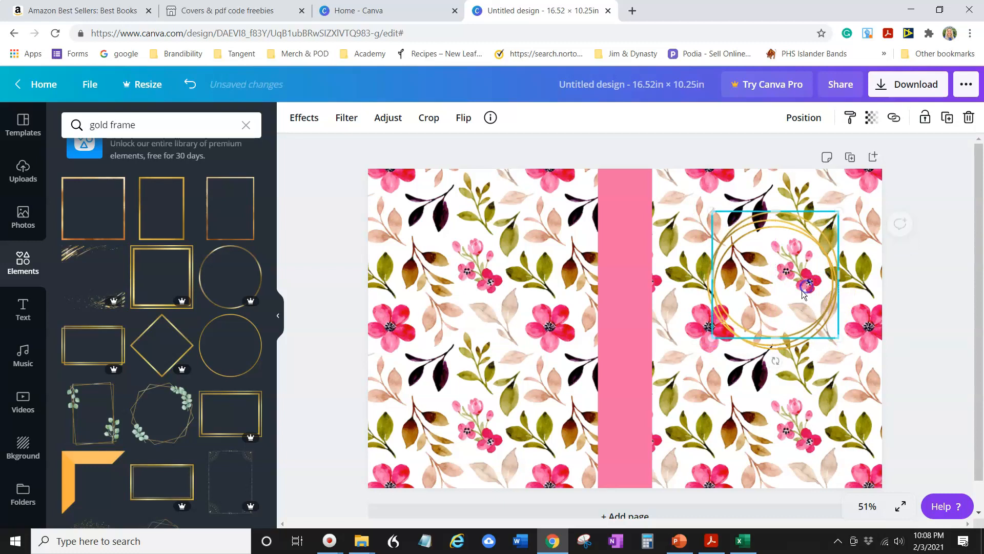
{"action": "left_click", "coordinate": [914, 284]}
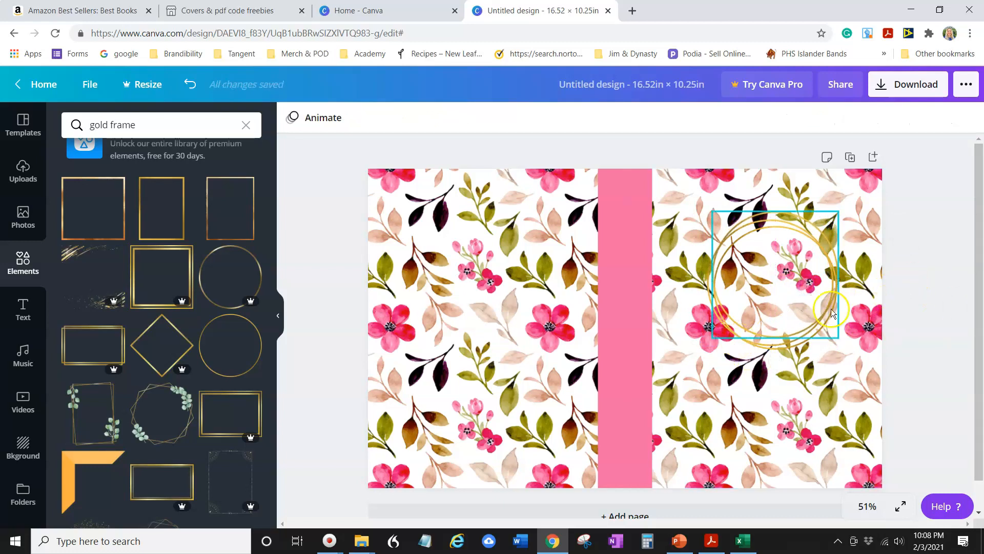
{"action": "left_click", "coordinate": [810, 212]}
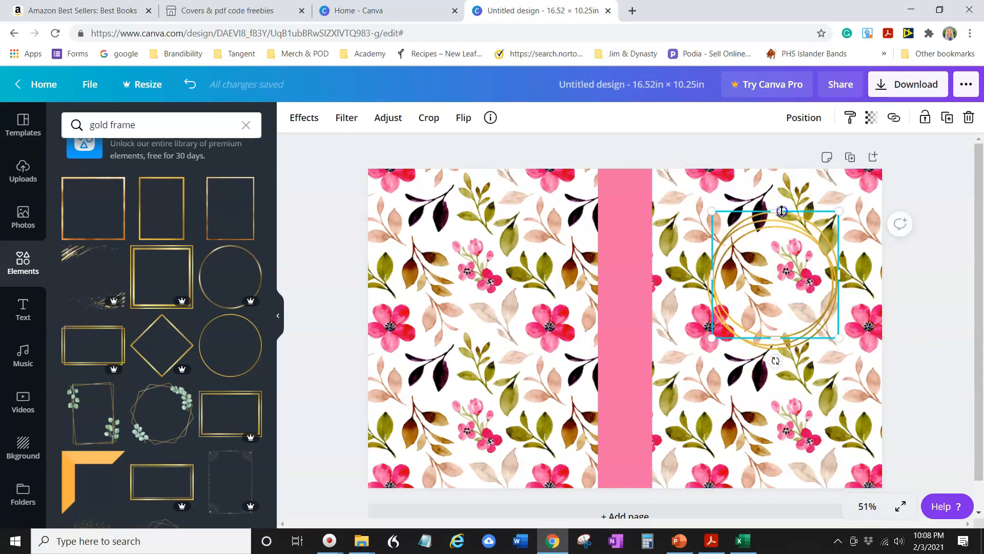
{"action": "left_click_drag", "start_coordinate": [782, 211], "coordinate": [837, 213]}
{"action": "left_click", "coordinate": [914, 199]}
{"action": "left_click", "coordinate": [791, 266]}
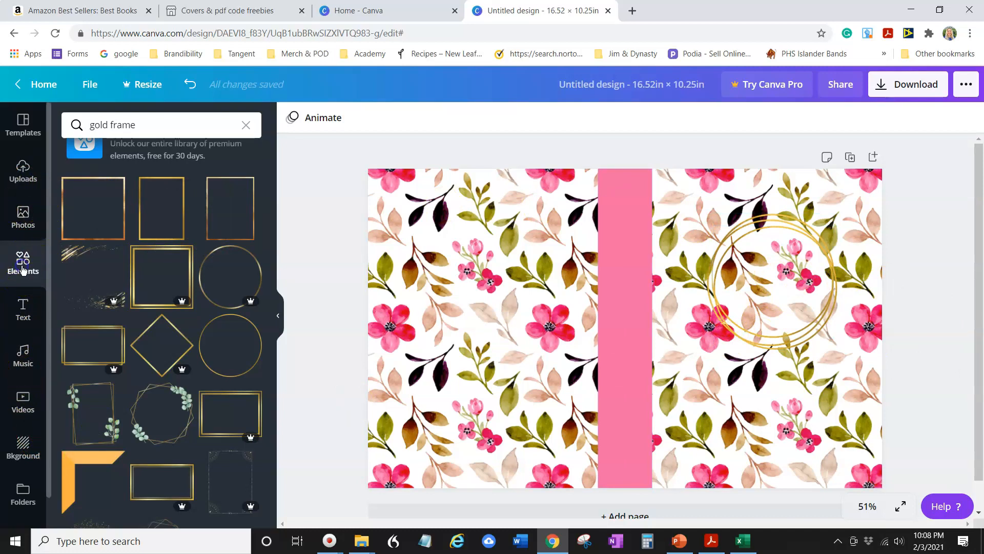
Search the elements for "circle" and place the free solid circle on the front cover over the gold rings
{"action": "left_click_drag", "start_coordinate": [154, 125], "coordinate": [68, 128]}
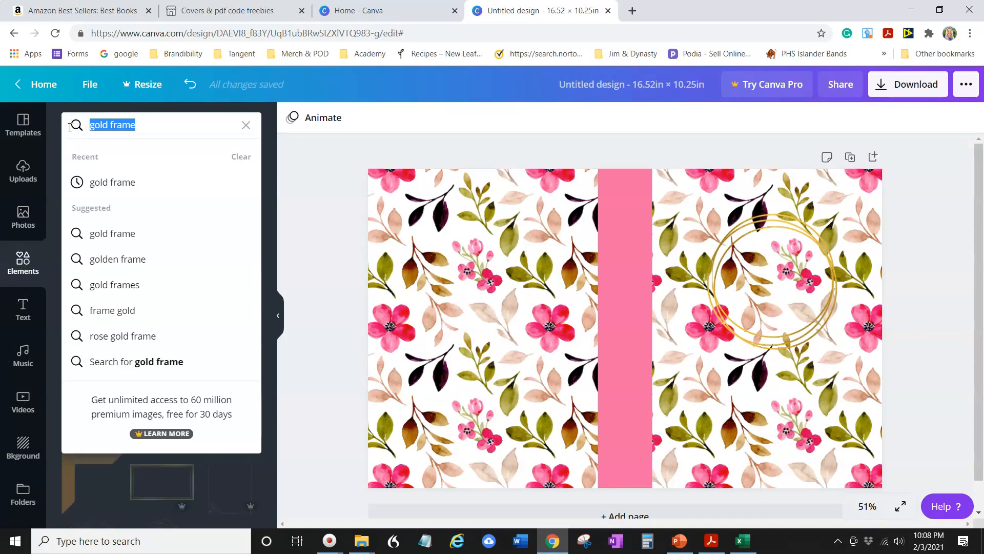
{"action": "type", "text": "cir"}
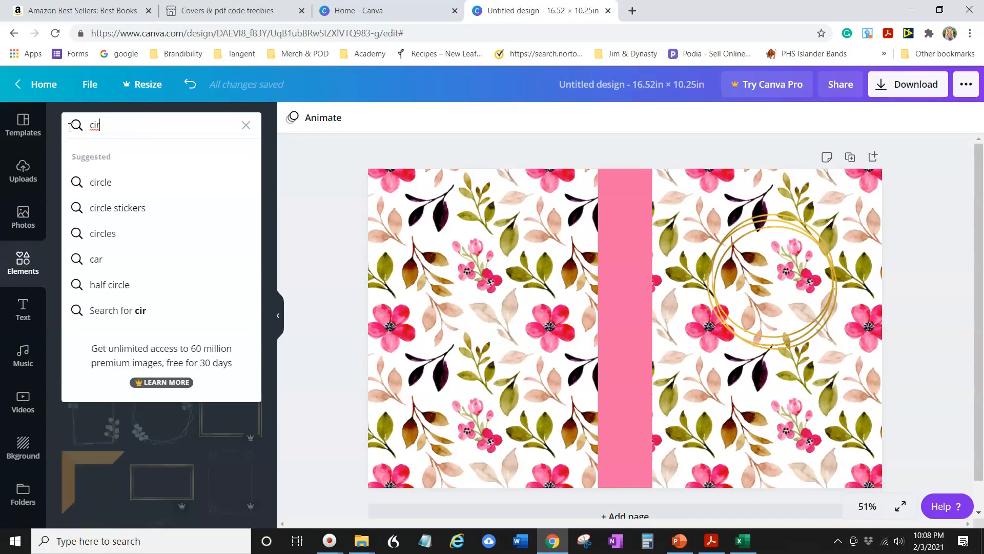
{"action": "left_click", "coordinate": [95, 184]}
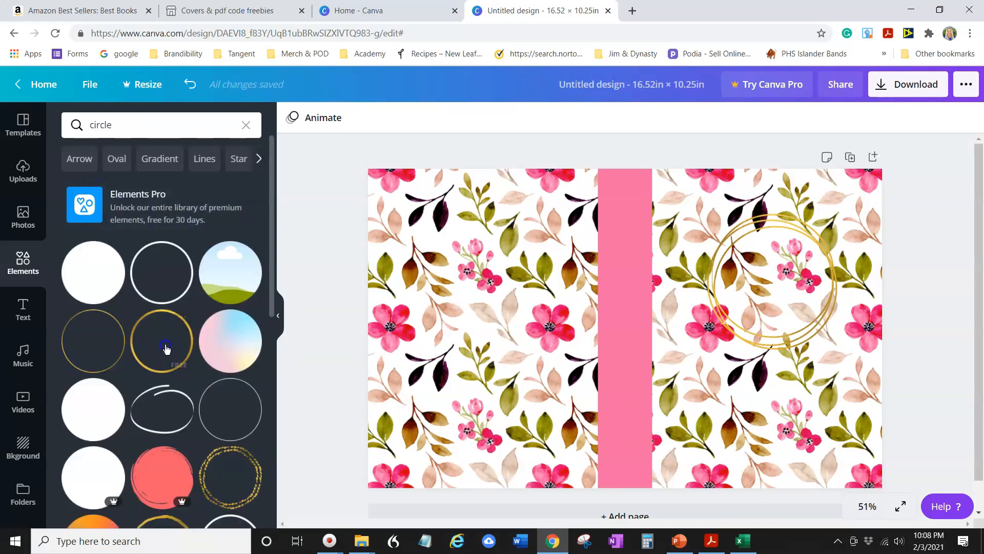
{"action": "left_click_drag", "start_coordinate": [87, 270], "coordinate": [715, 237]}
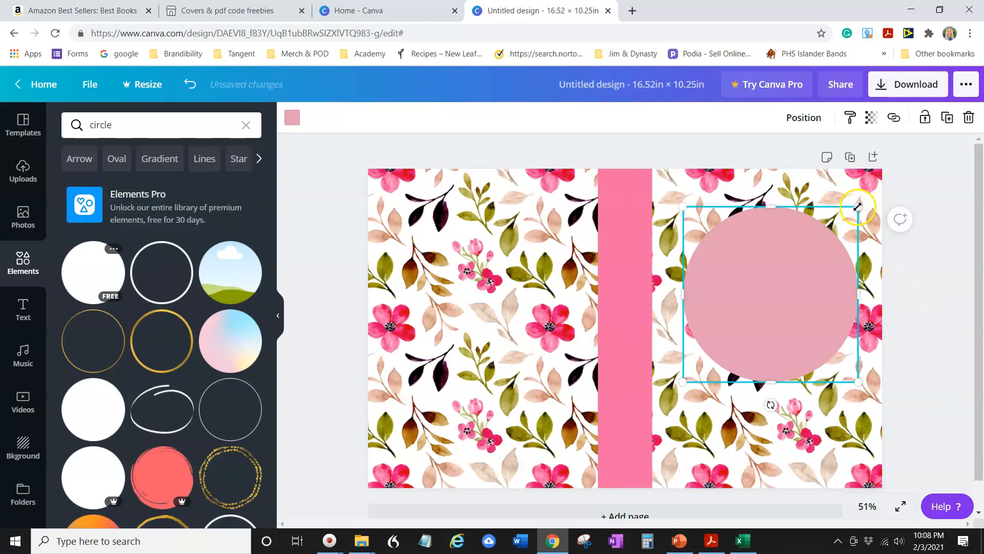
Shrink the solid circle and position it so it fills the inside of the gold rings
{"action": "left_click_drag", "start_coordinate": [856, 208], "coordinate": [788, 277]}
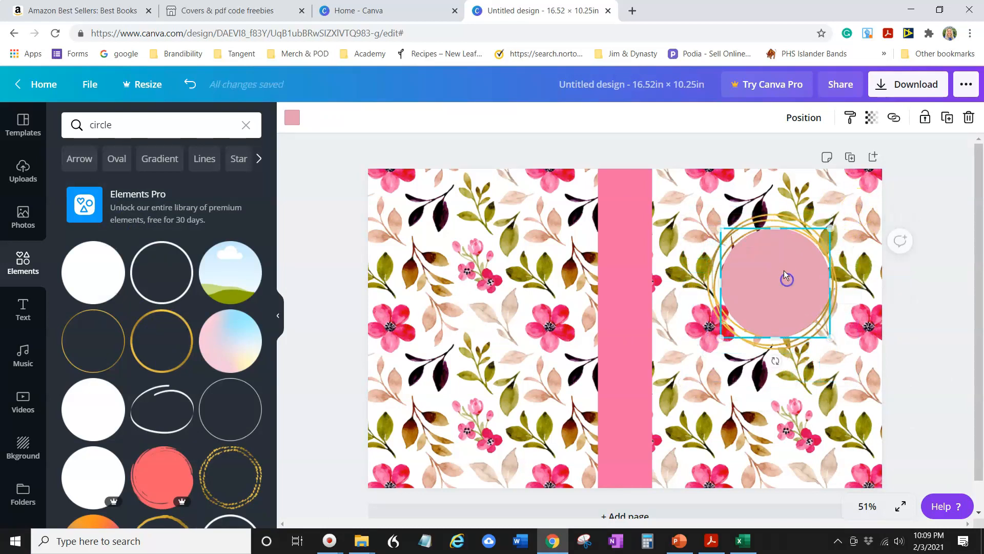
{"action": "left_click_drag", "start_coordinate": [721, 230], "coordinate": [713, 221]}
{"action": "left_click_drag", "start_coordinate": [829, 337], "coordinate": [832, 338]}
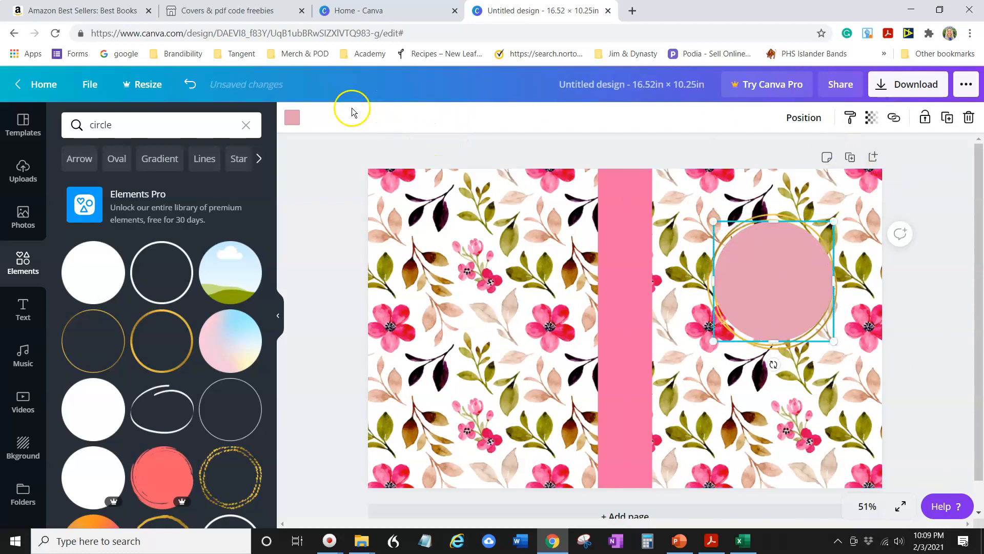
Recolor the solid circle white and layer it between the floral pattern and the gold rings on the front cover
{"action": "left_click", "coordinate": [291, 117]}
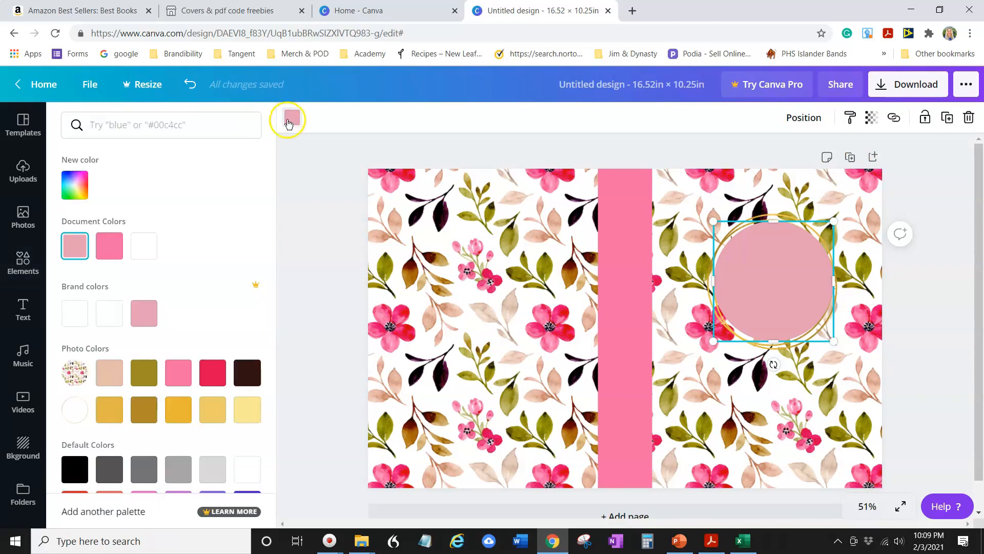
{"action": "left_click", "coordinate": [141, 245]}
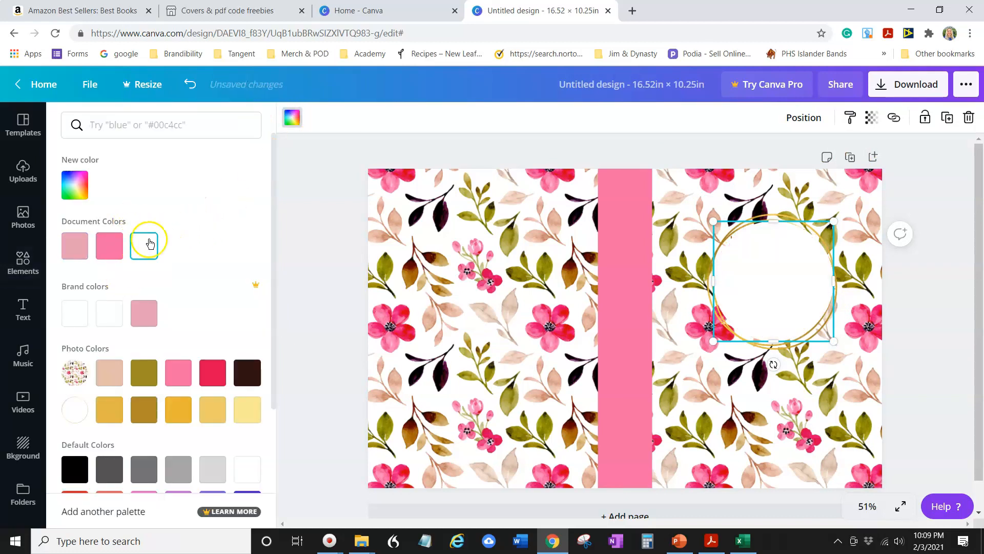
{"action": "left_click", "coordinate": [810, 119]}
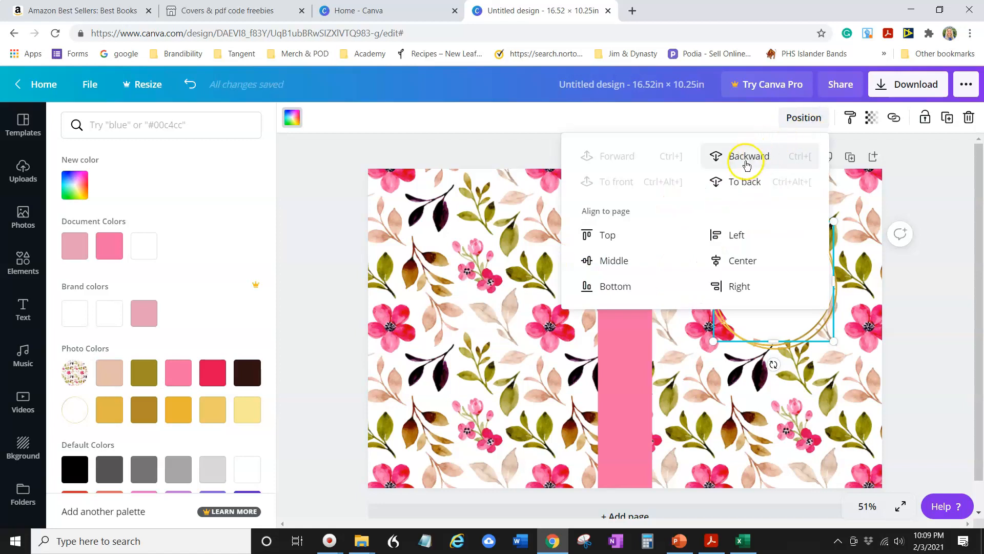
{"action": "left_click", "coordinate": [738, 181]}
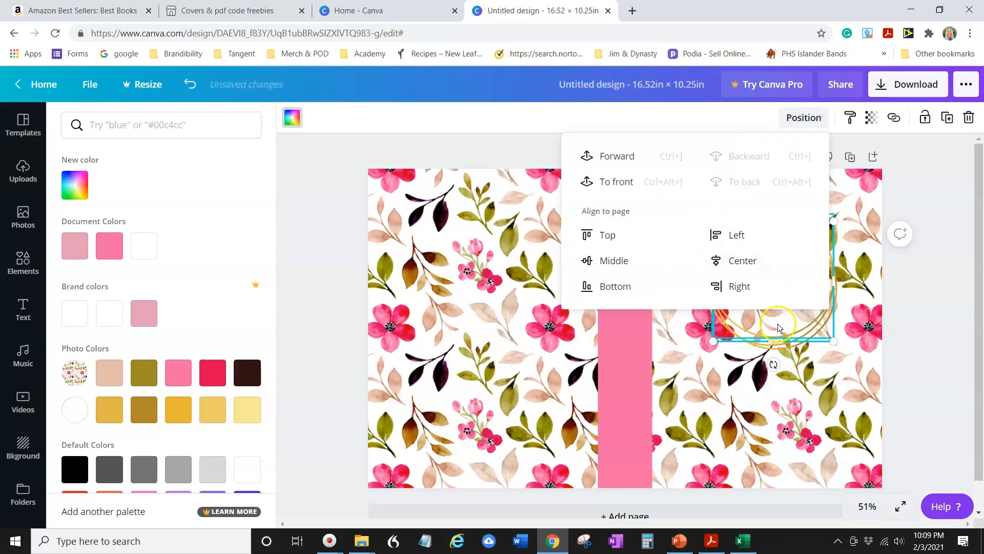
{"action": "left_click", "coordinate": [806, 116]}
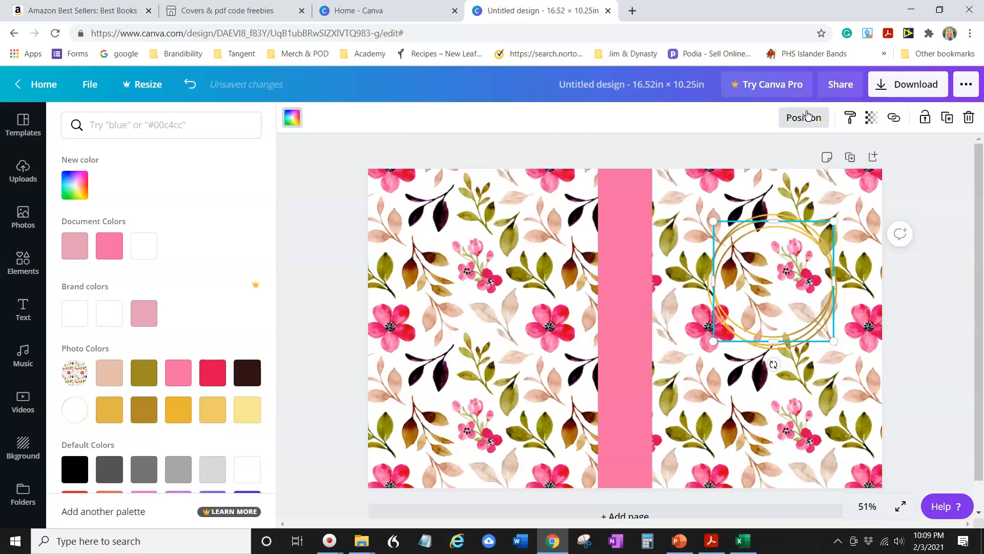
{"action": "left_click", "coordinate": [807, 115]}
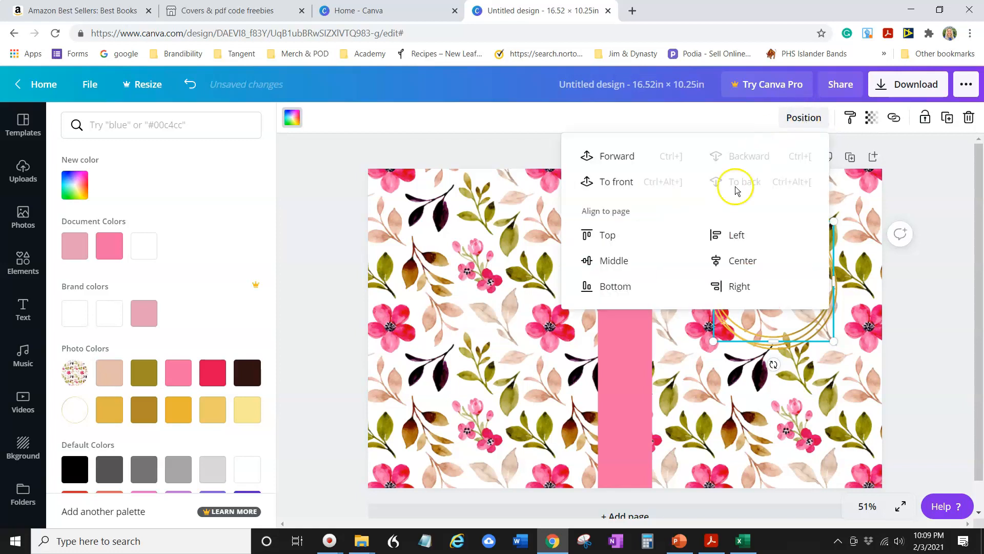
{"action": "left_click", "coordinate": [608, 158]}
{"action": "left_click", "coordinate": [943, 172]}
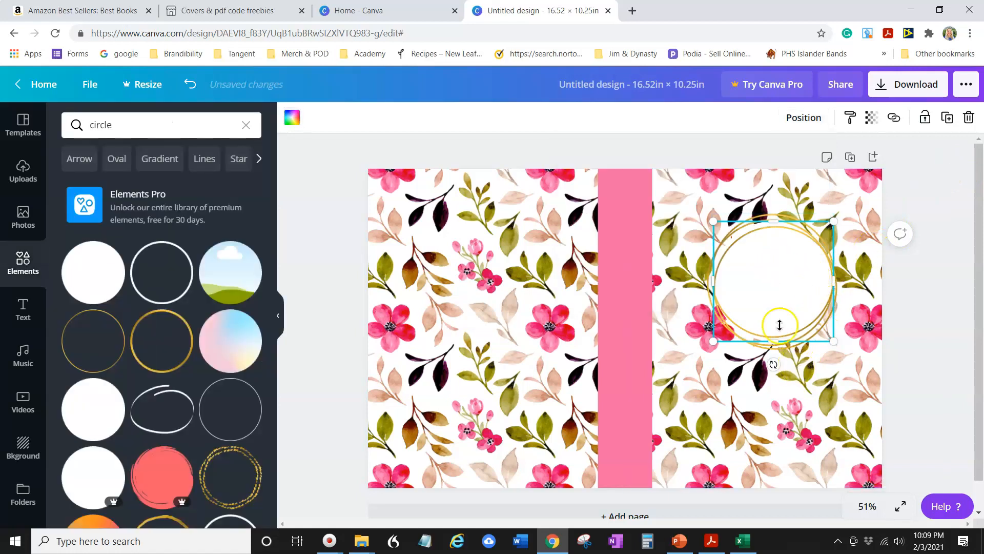
Enlarge one of the gold rings slightly, to about 4 by 4.1 in
{"action": "left_click", "coordinate": [738, 238]}
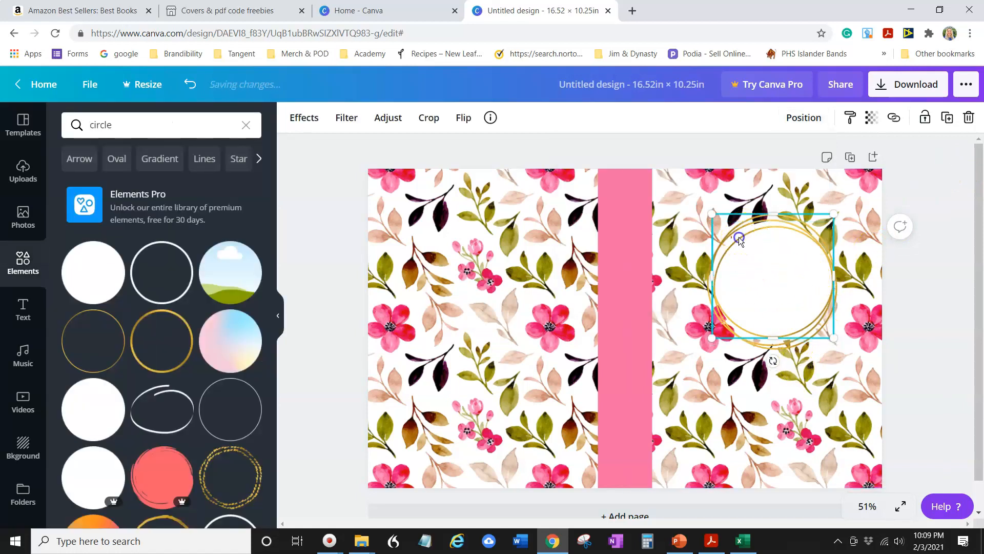
{"action": "left_click", "coordinate": [917, 300]}
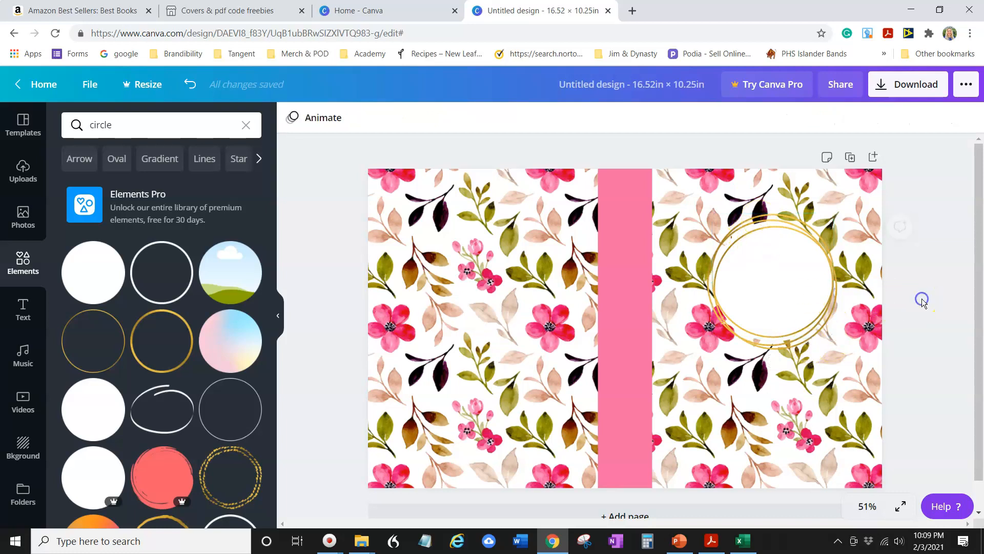
{"action": "left_click", "coordinate": [733, 238]}
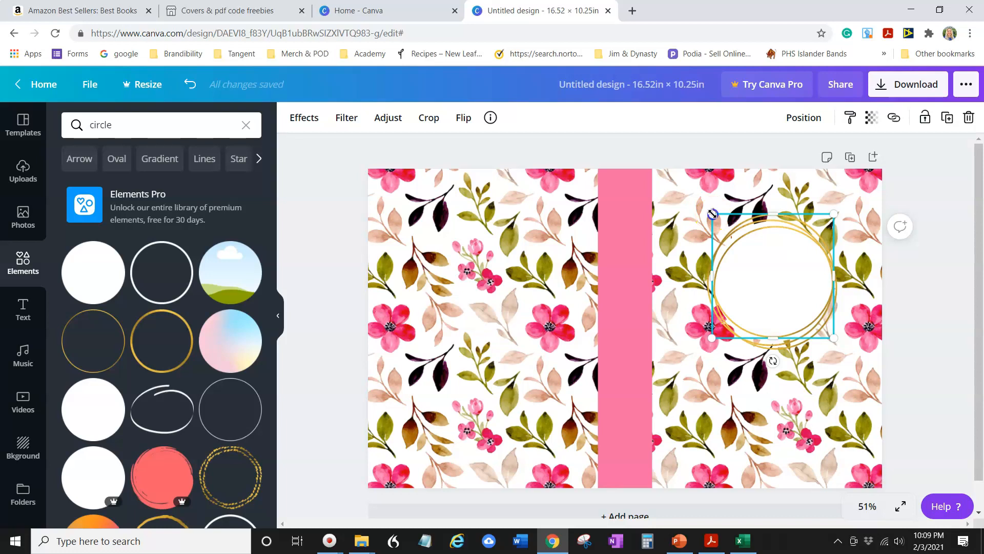
{"action": "left_click_drag", "start_coordinate": [713, 214], "coordinate": [710, 212]}
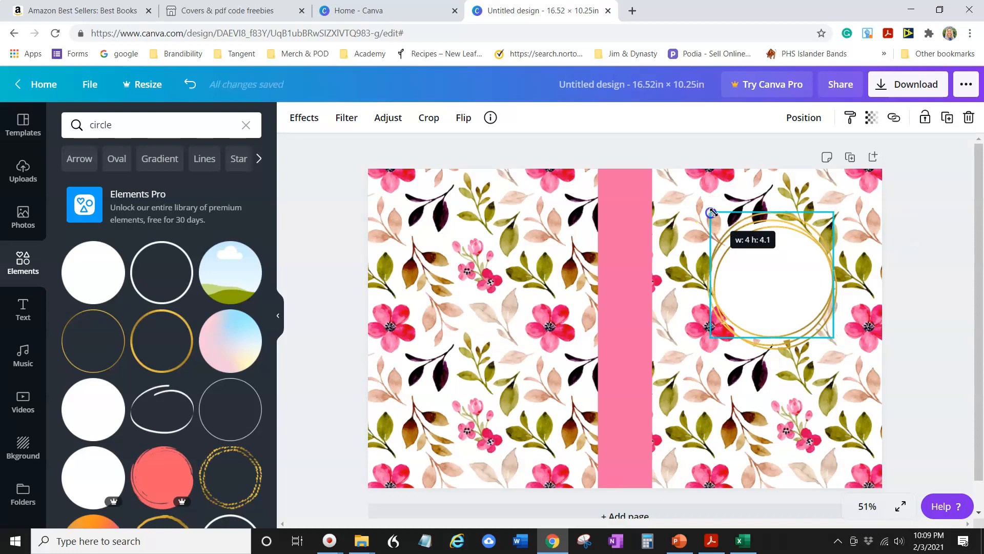
{"action": "left_click", "coordinate": [915, 226]}
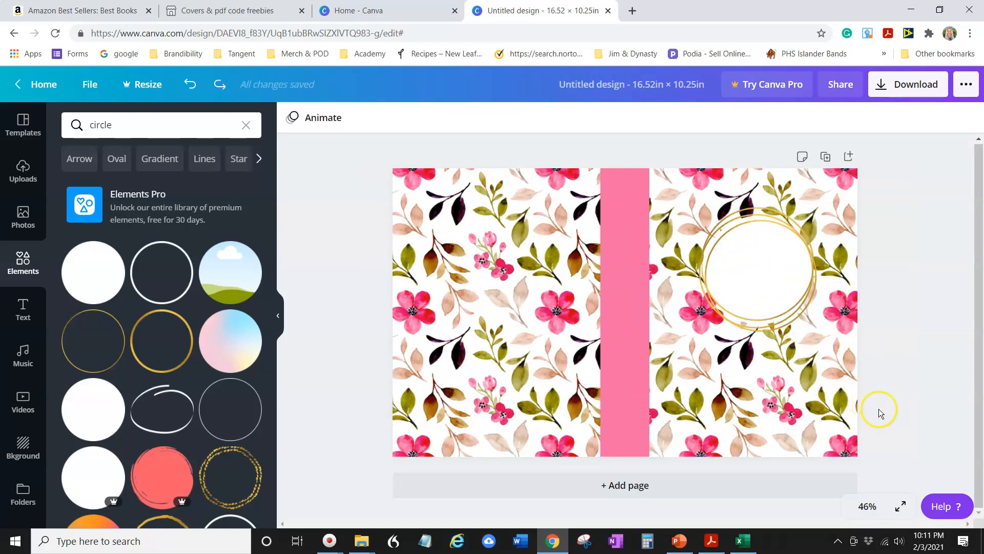
Group the white circle with the gold rings, temporarily moving the front cover's floral pattern out of the way
{"action": "left_click", "coordinate": [808, 378]}
{"action": "left_click_drag", "start_coordinate": [808, 378], "coordinate": [516, 310]}
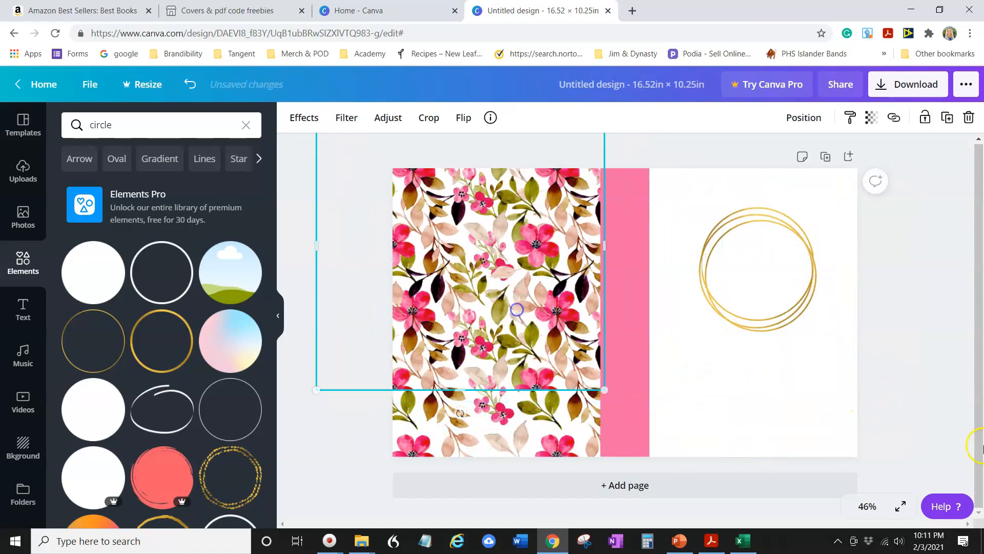
{"action": "left_click_drag", "start_coordinate": [878, 340], "coordinate": [663, 185]}
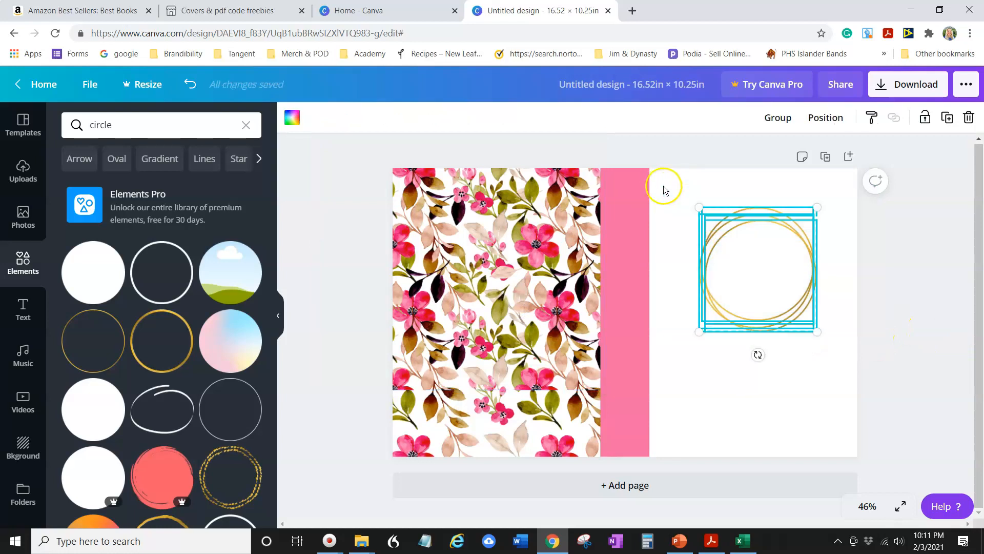
{"action": "left_click", "coordinate": [778, 119]}
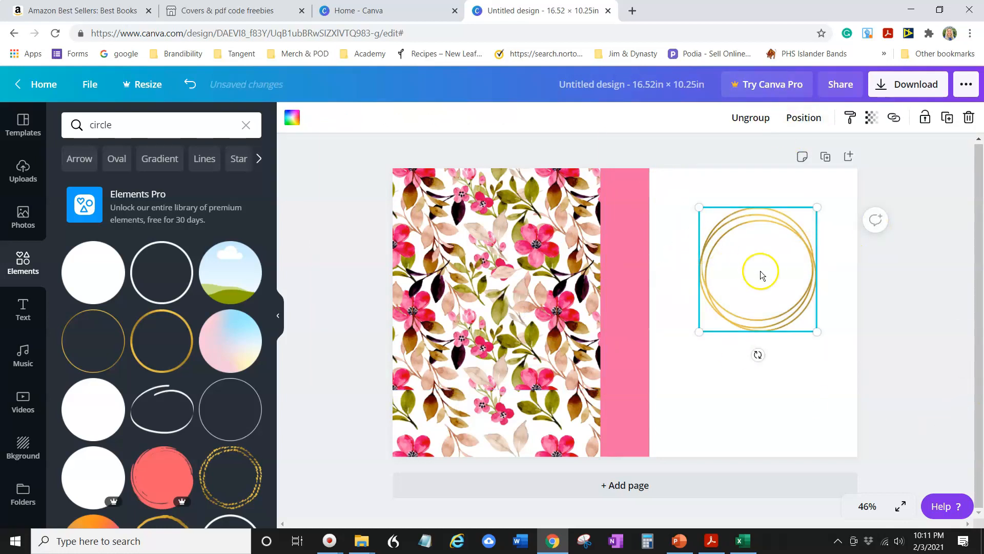
{"action": "left_click_drag", "start_coordinate": [509, 267], "coordinate": [818, 333]}
{"action": "left_click", "coordinate": [929, 278]}
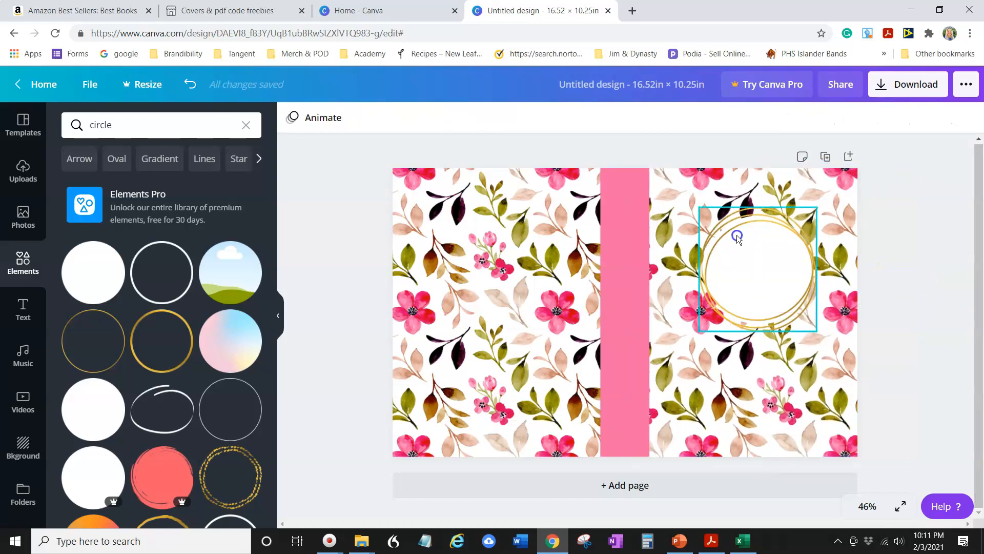
Shift the grouped ringed circle slightly toward the spine and show the rulers around the page
{"action": "mouse_move", "coordinate": [737, 237]}
{"action": "left_mouse_down"}
{"action": "mouse_move", "coordinate": [746, 241]}
{"action": "mouse_move", "coordinate": [736, 238]}
{"action": "left_mouse_up"}
{"action": "left_click", "coordinate": [90, 84]}
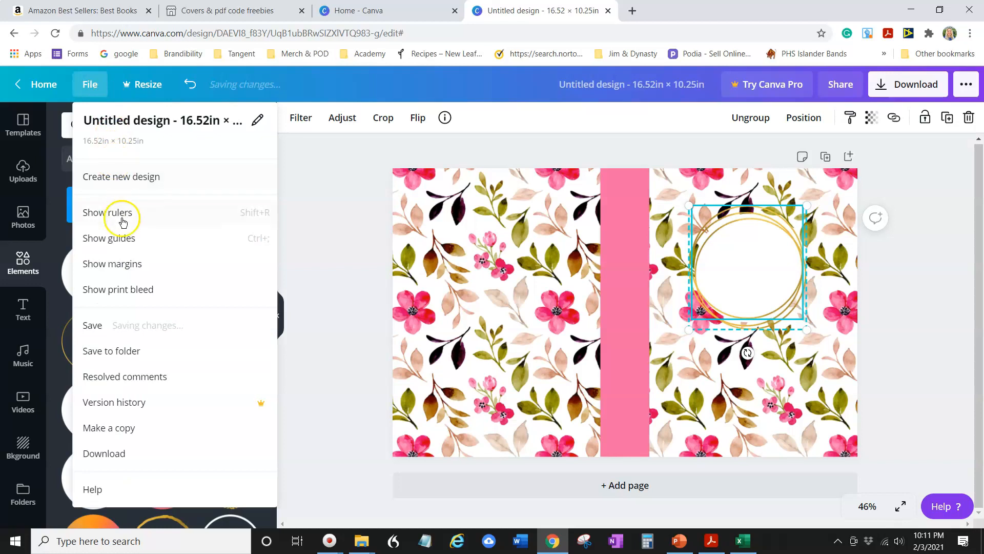
{"action": "left_click", "coordinate": [122, 214]}
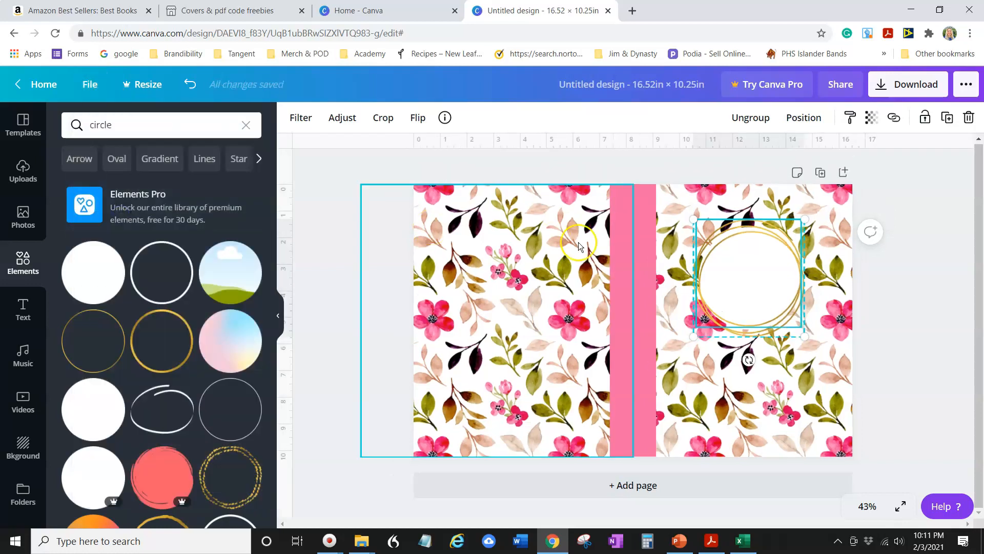
Nudge the ringed circle group slightly away from the spine and up on the front cover
{"action": "left_click", "coordinate": [851, 195]}
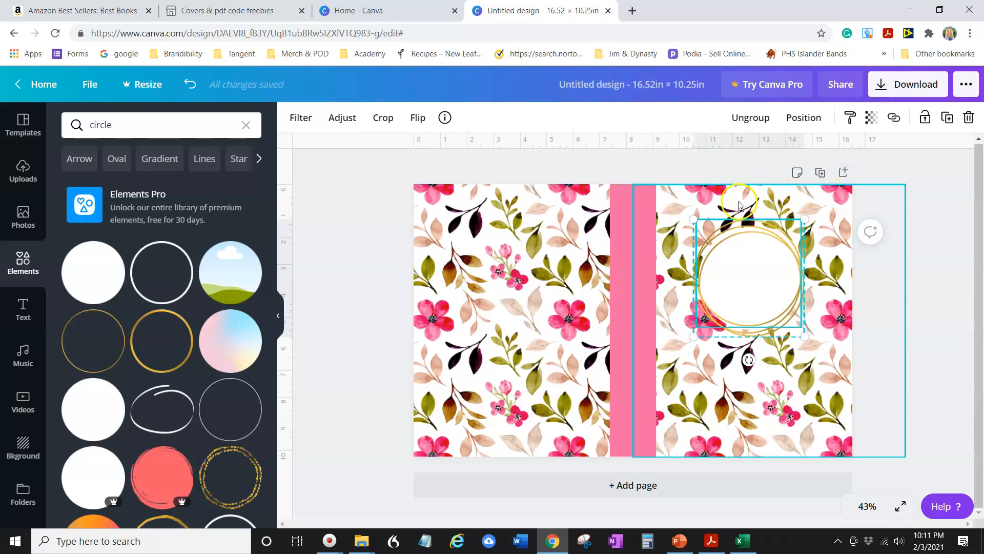
{"action": "key", "text": "Right"}
{"action": "key", "text": "Right"}
{"action": "key", "text": "Right"}
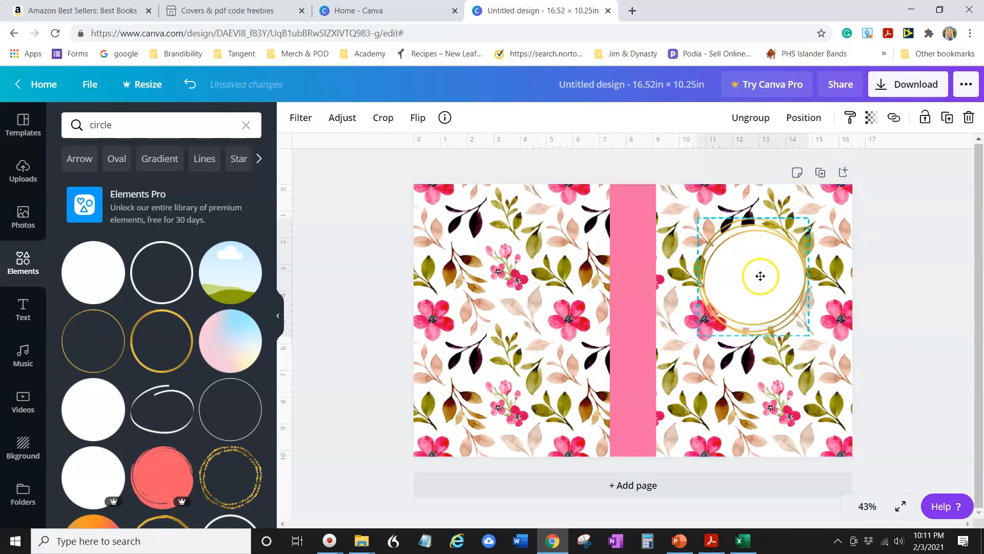
{"action": "key", "text": "Up"}
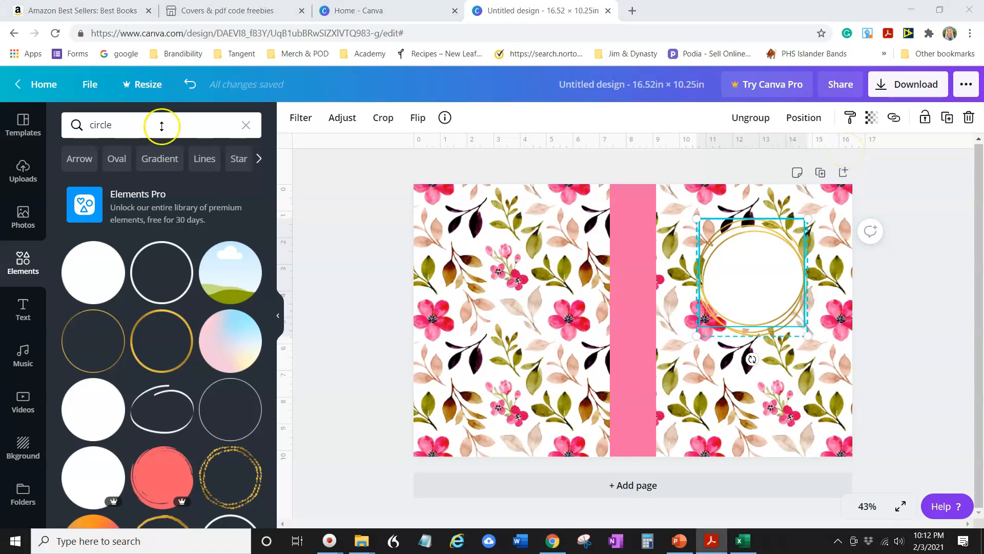
Check the 8 x 10 cover dimensions and margins in kdp dimensions.pdf, and shift the ringed circle group slightly toward the outer edge
{"action": "left_click_drag", "start_coordinate": [0, 108], "coordinate": [444, 29]}
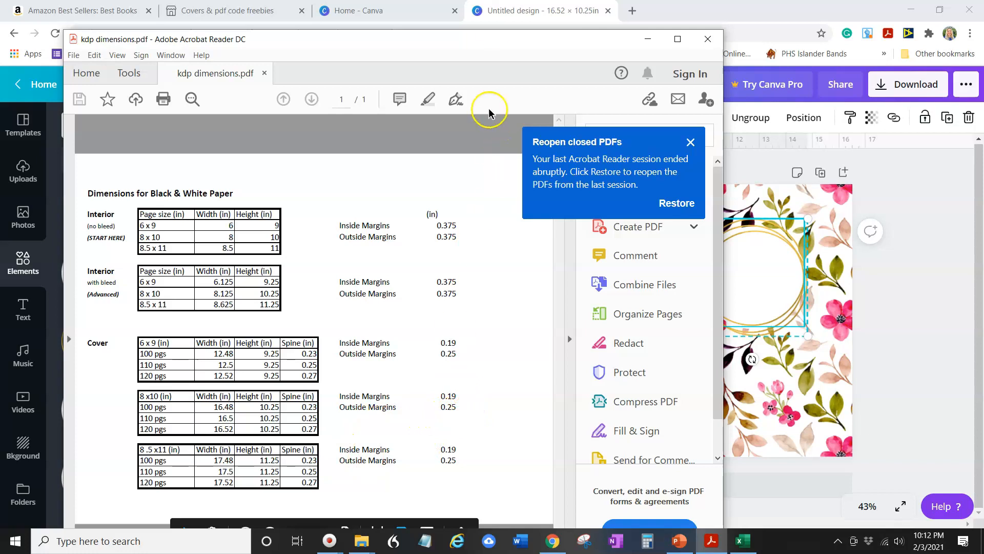
{"action": "left_click_drag", "start_coordinate": [501, 39], "coordinate": [0, 11]}
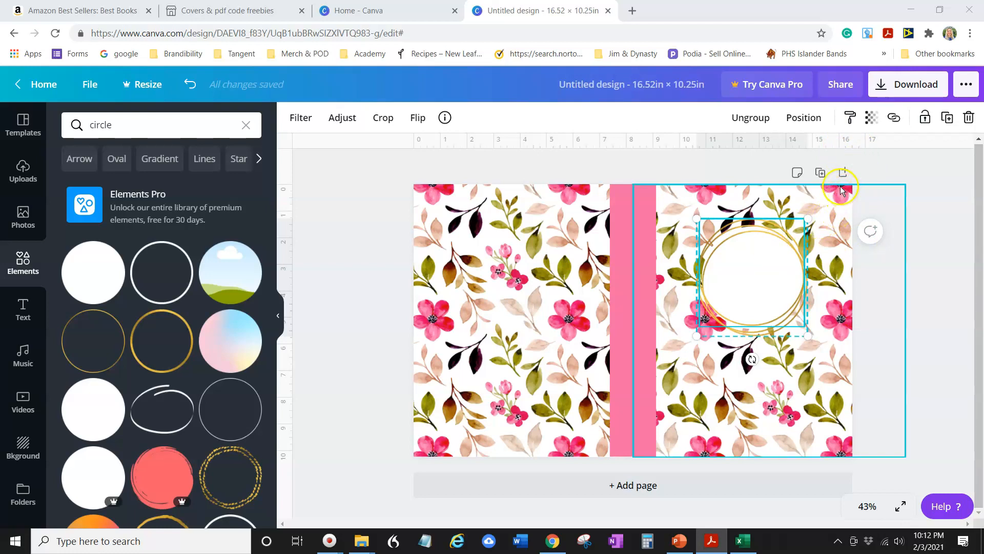
{"action": "left_click", "coordinate": [755, 281]}
{"action": "left_click_drag", "start_coordinate": [755, 281], "coordinate": [758, 280]}
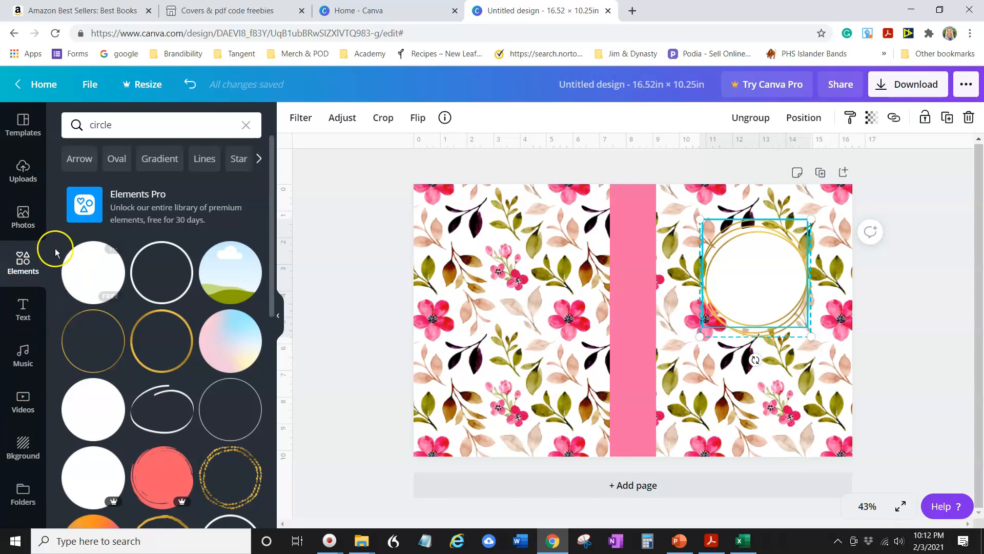
Add the free solid square from an elements search for "square" and stretch it across the front cover from the spine to the outer margin
{"action": "left_click", "coordinate": [115, 117]}
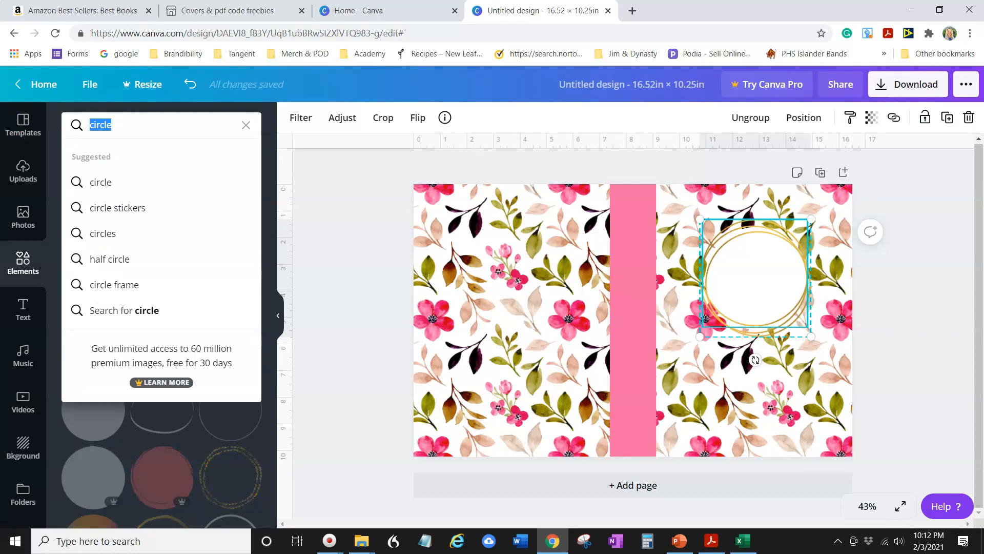
{"action": "type", "text": "sq"}
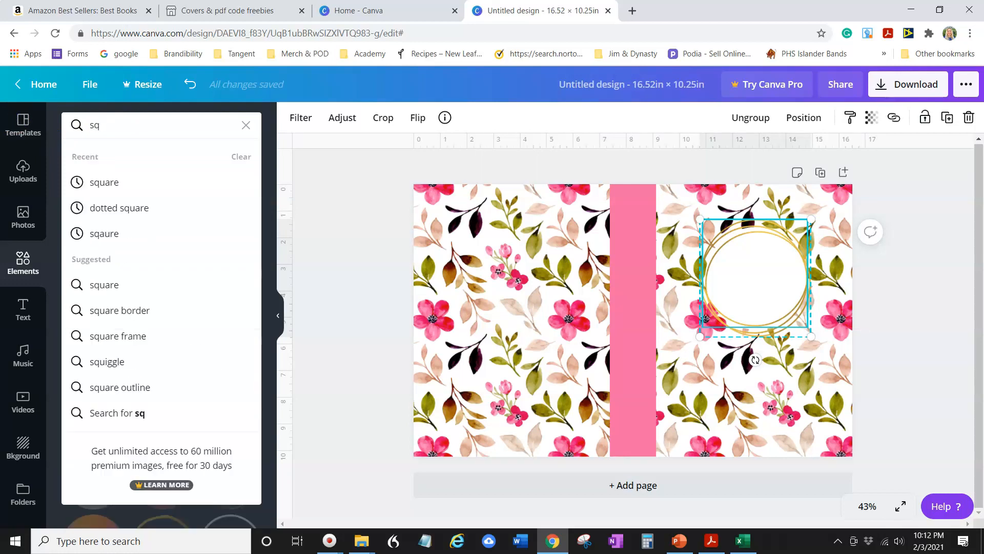
{"action": "left_click", "coordinate": [107, 183]}
{"action": "left_click", "coordinate": [78, 269]}
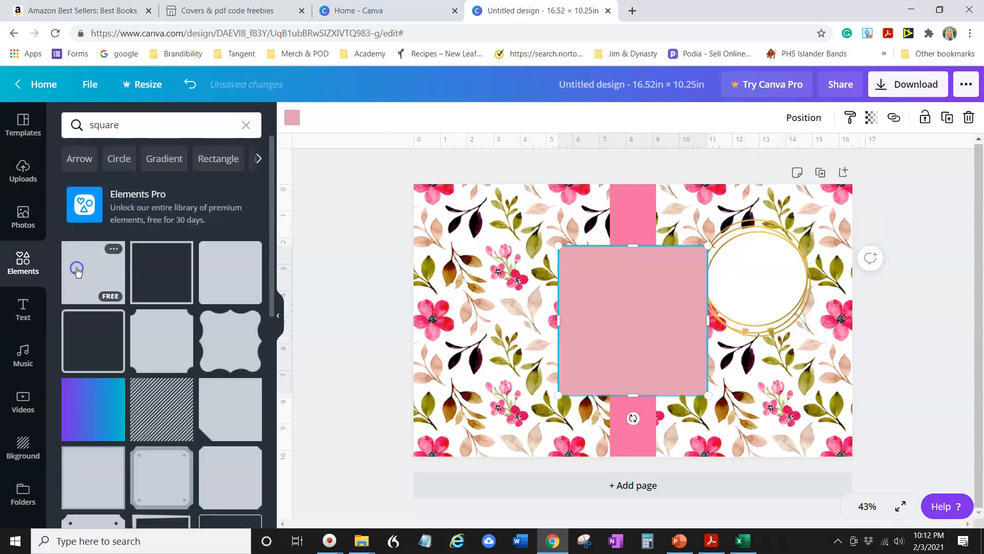
{"action": "left_click_drag", "start_coordinate": [628, 331], "coordinate": [721, 268]}
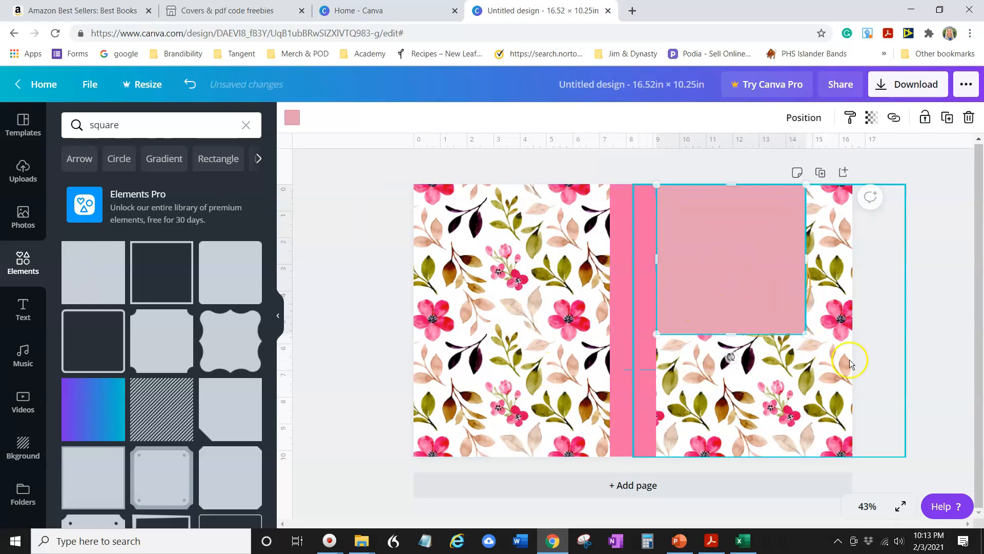
{"action": "left_click_drag", "start_coordinate": [810, 261], "coordinate": [846, 255]}
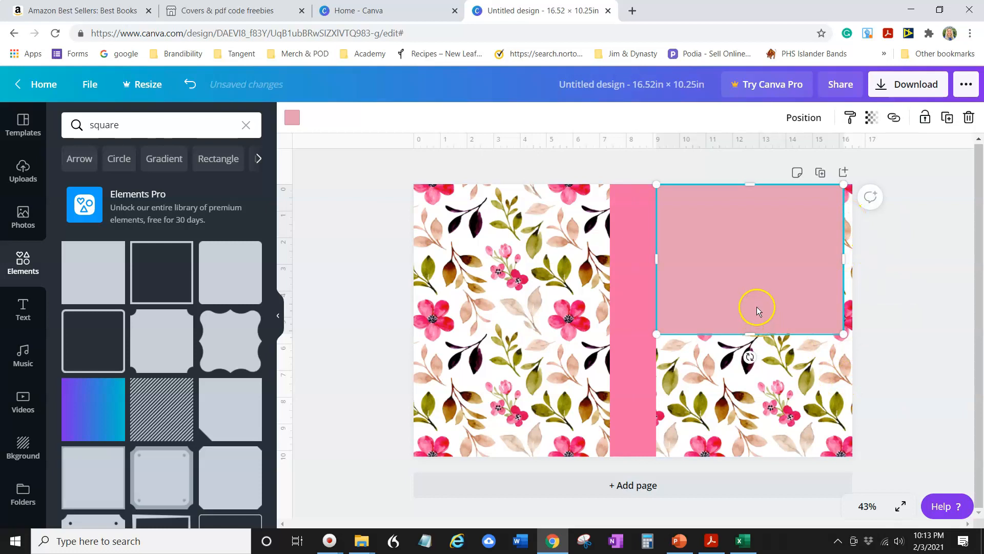
Move the square one layer backward, behind the ringed circle, and center the circle group horizontally over it
{"action": "left_click", "coordinate": [815, 117]}
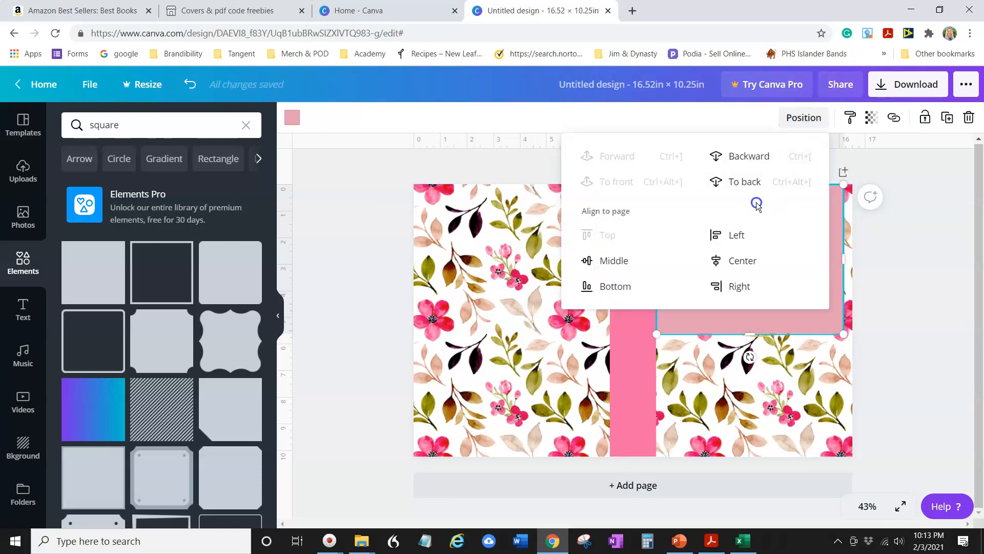
{"action": "left_click", "coordinate": [753, 156]}
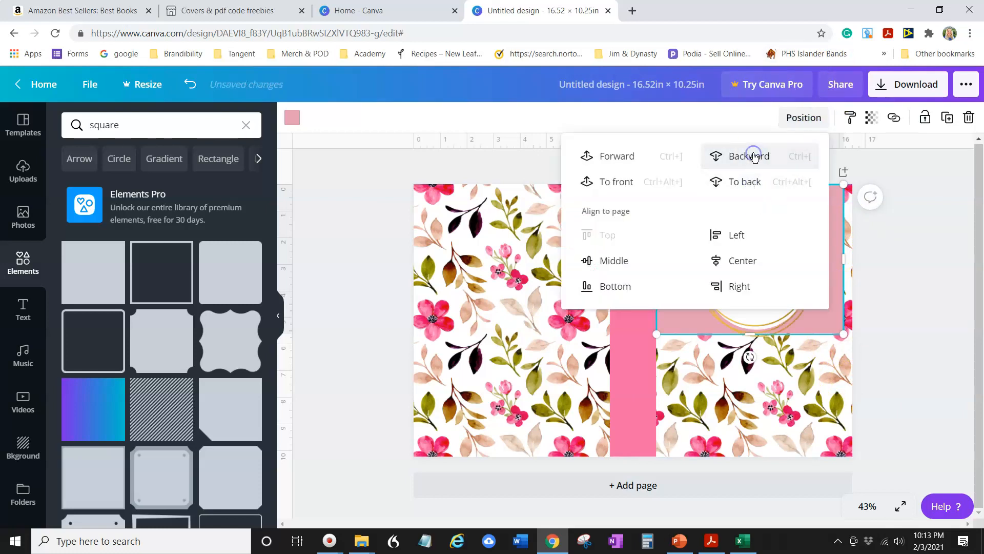
{"action": "left_click", "coordinate": [912, 252]}
{"action": "left_click_drag", "start_coordinate": [759, 278], "coordinate": [753, 283]}
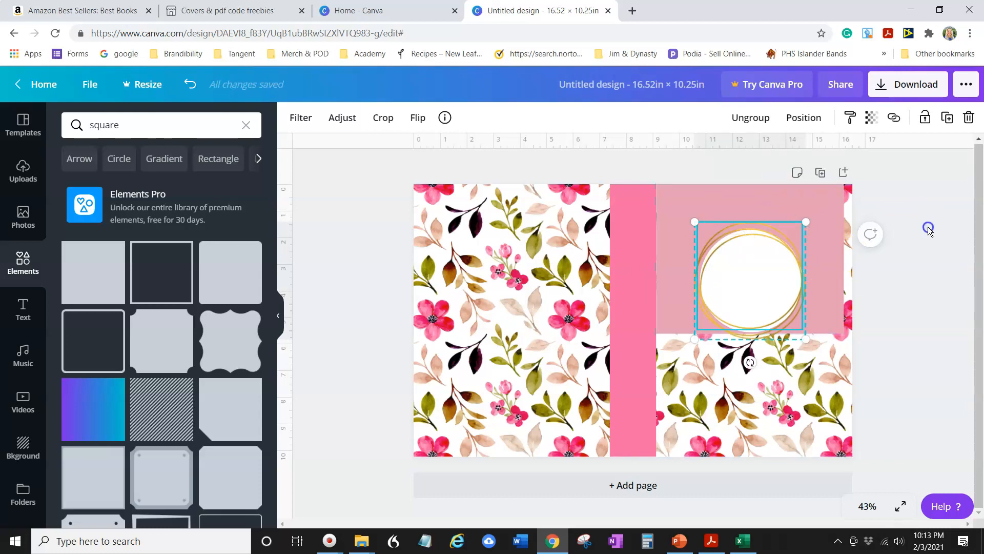
Delete the guide square from the front cover
{"action": "left_click", "coordinate": [796, 213]}
{"action": "key", "text": "Delete"}
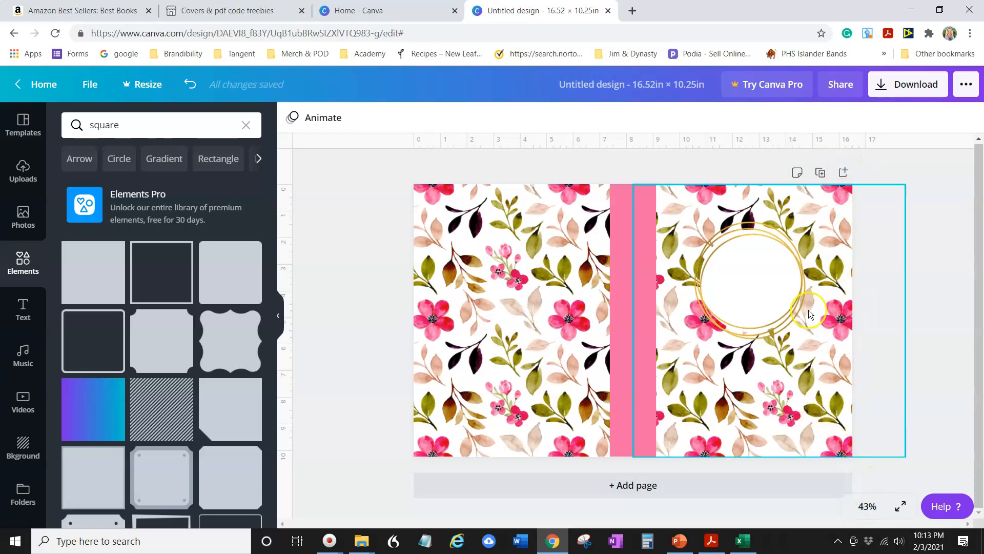
Browse the ready-made font combinations and add the free "hugs + kisses" text group to the cover
{"action": "left_click", "coordinate": [23, 324]}
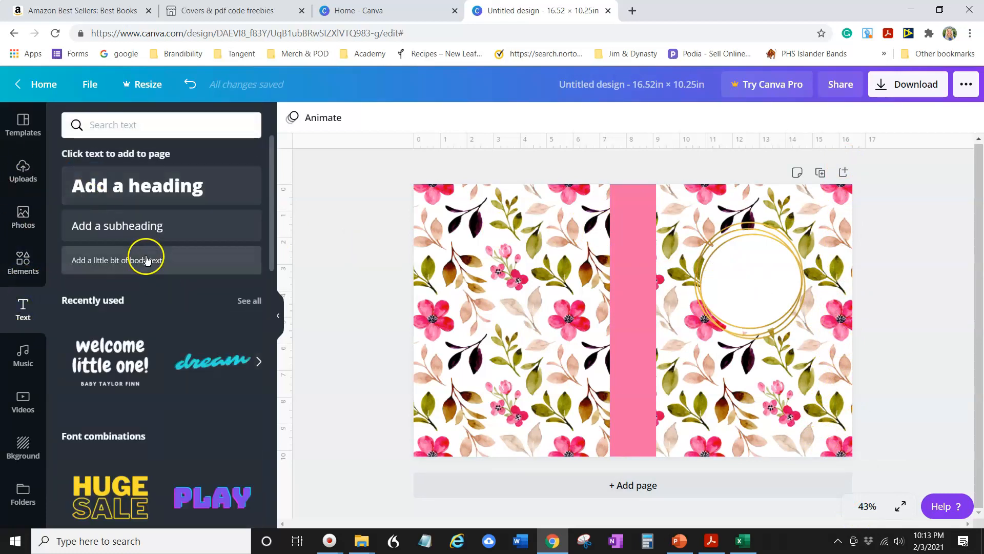
{"action": "scroll", "coordinate": [172, 392], "scroll_direction": "down", "scroll_amount": 4}
{"action": "scroll", "coordinate": [172, 396], "scroll_direction": "down", "scroll_amount": 8}
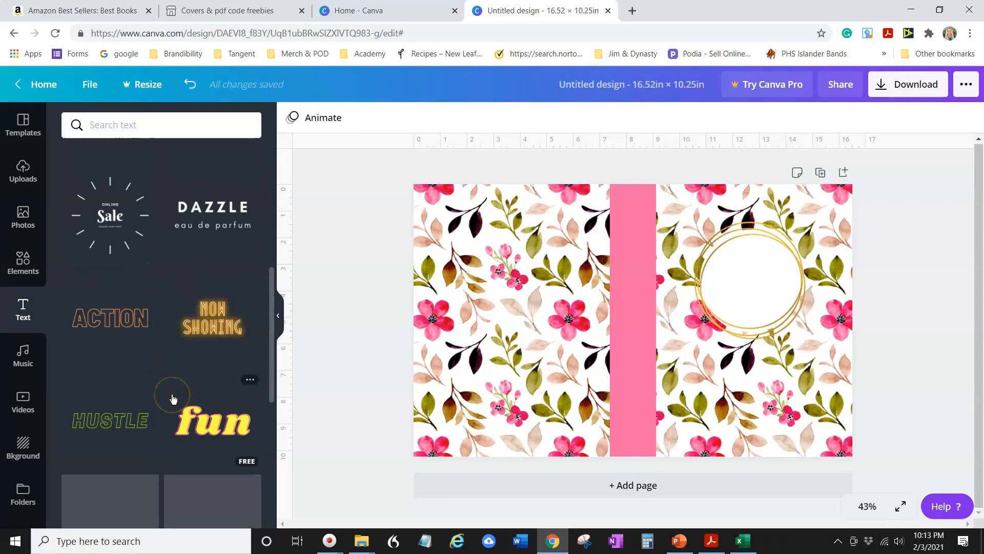
{"action": "scroll", "coordinate": [173, 394], "scroll_direction": "down", "scroll_amount": 8}
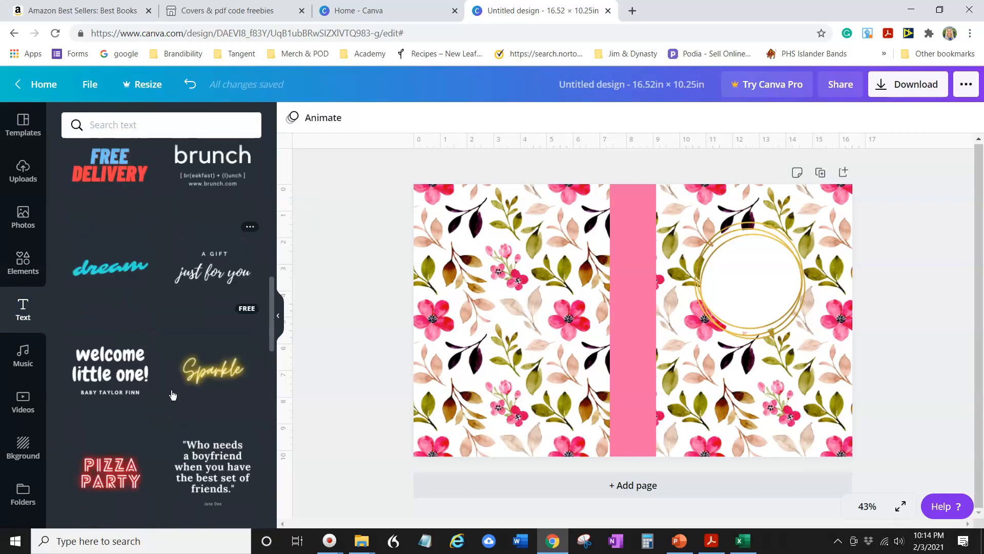
{"action": "scroll", "coordinate": [172, 394], "scroll_direction": "up", "scroll_amount": 3}
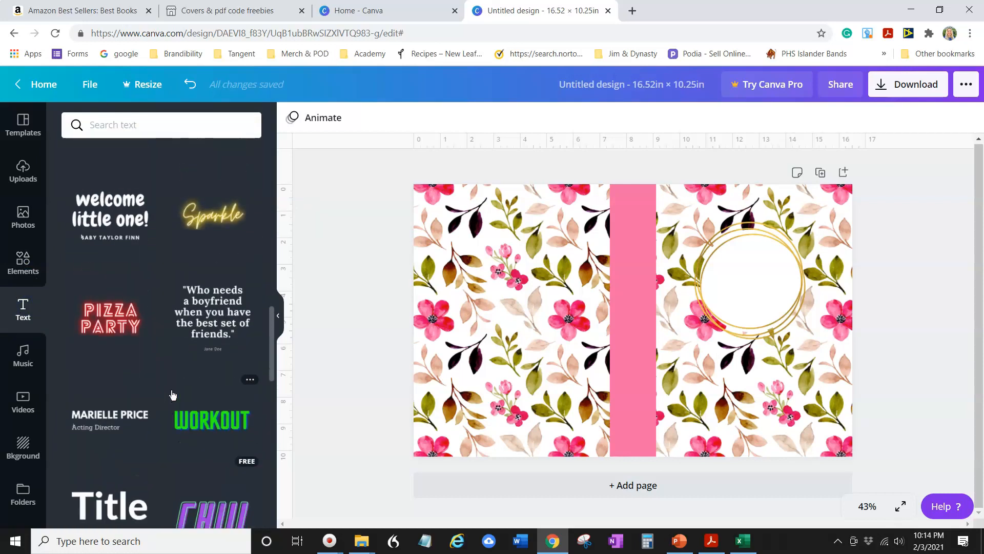
{"action": "scroll", "coordinate": [173, 394], "scroll_direction": "down", "scroll_amount": 5}
{"action": "scroll", "coordinate": [172, 393], "scroll_direction": "down", "scroll_amount": 5}
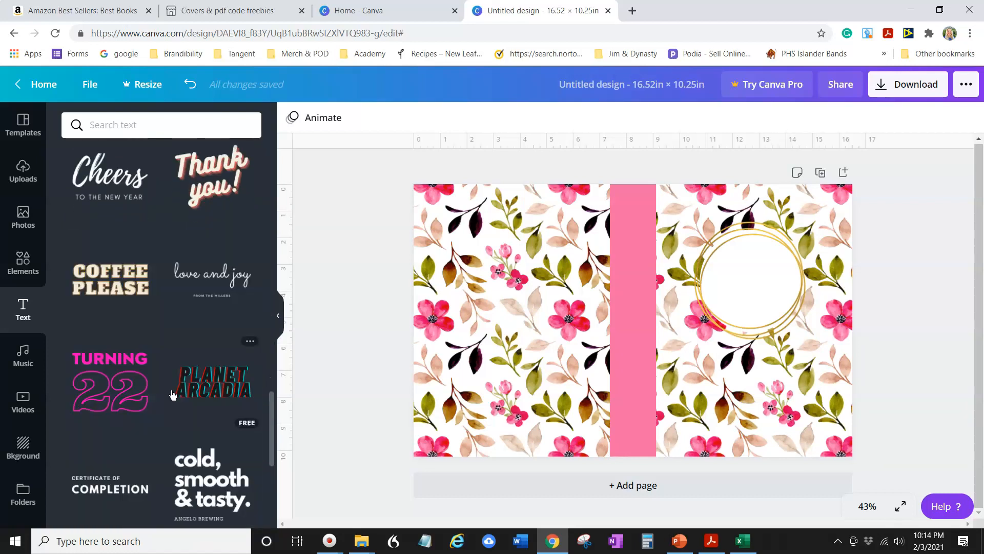
{"action": "scroll", "coordinate": [172, 394], "scroll_direction": "down", "scroll_amount": 1}
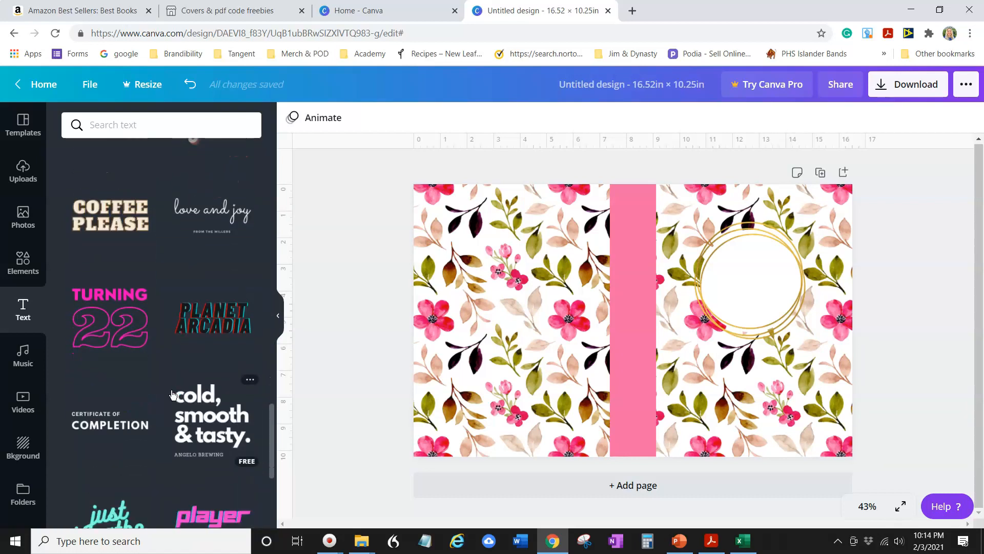
{"action": "scroll", "coordinate": [172, 393], "scroll_direction": "down", "scroll_amount": 2}
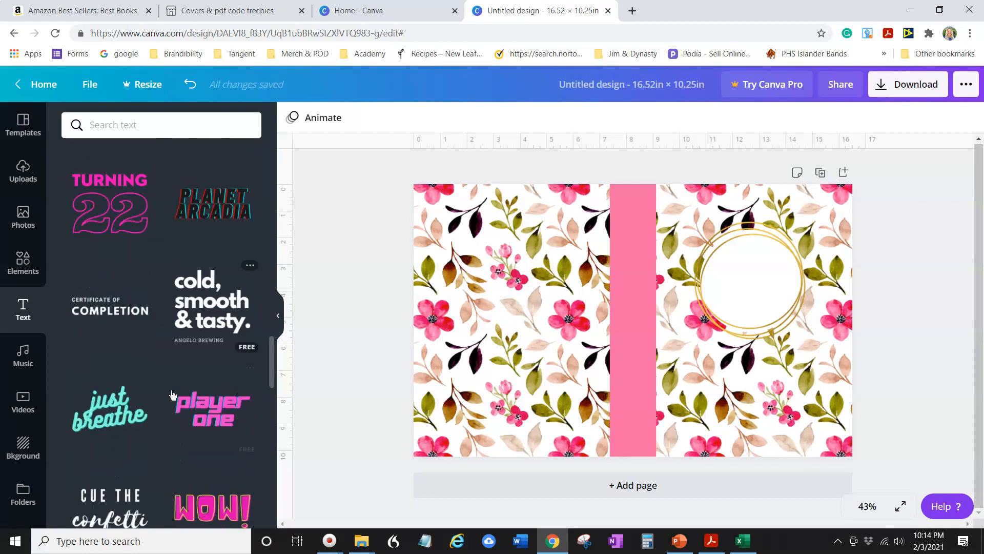
{"action": "left_click", "coordinate": [173, 390]}
{"action": "scroll", "coordinate": [172, 390], "scroll_direction": "down", "scroll_amount": 3}
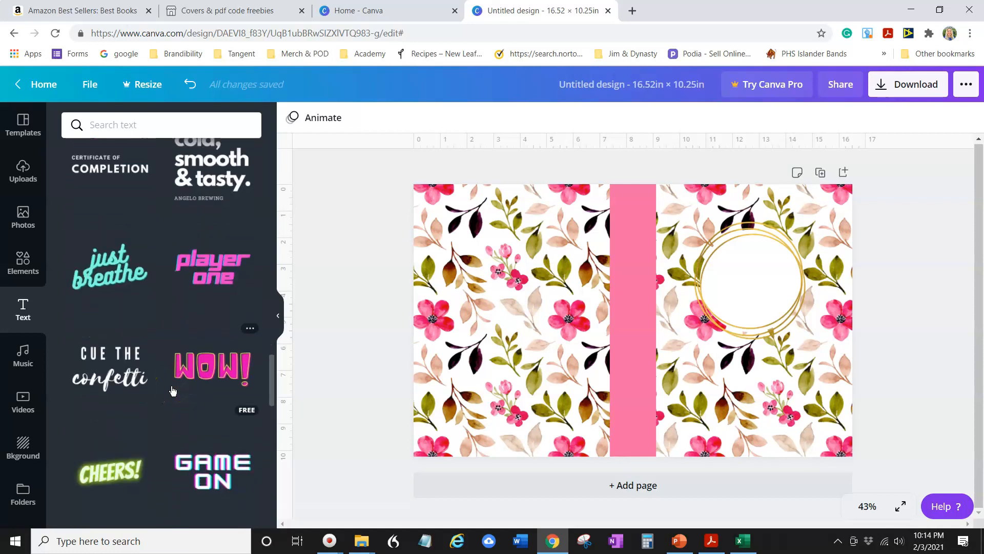
{"action": "scroll", "coordinate": [172, 391], "scroll_direction": "down", "scroll_amount": 2}
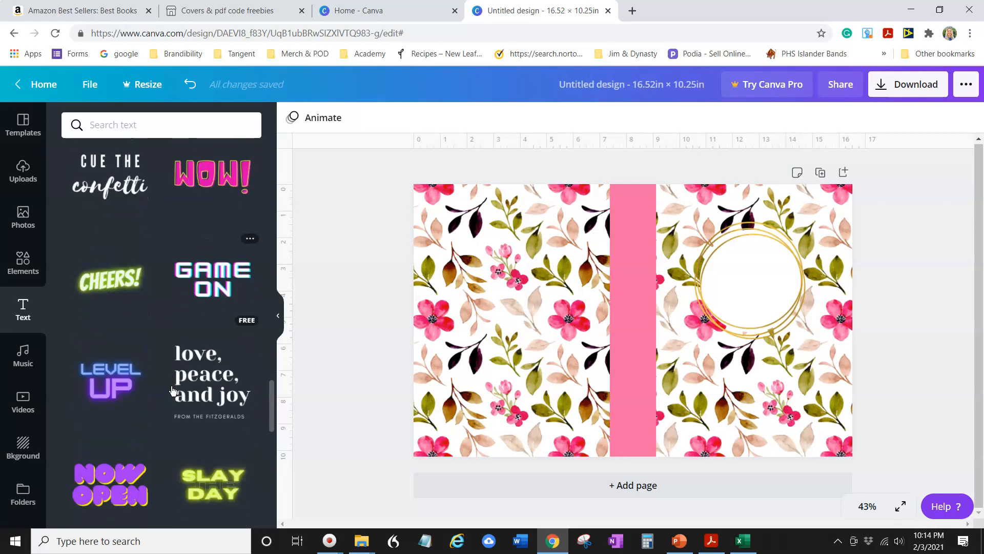
{"action": "scroll", "coordinate": [159, 388], "scroll_direction": "down", "scroll_amount": 1}
{"action": "scroll", "coordinate": [158, 389], "scroll_direction": "down", "scroll_amount": 7}
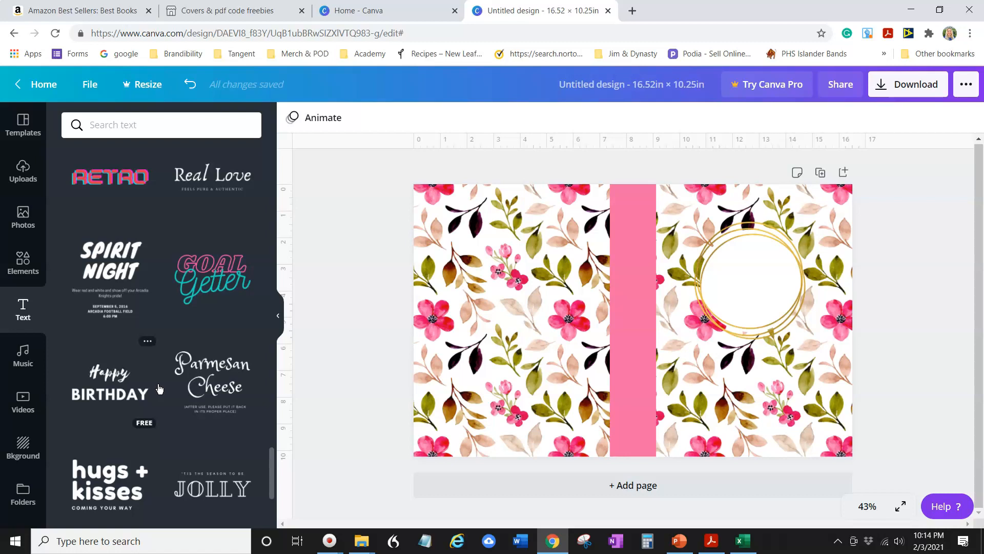
{"action": "left_click", "coordinate": [102, 477]}
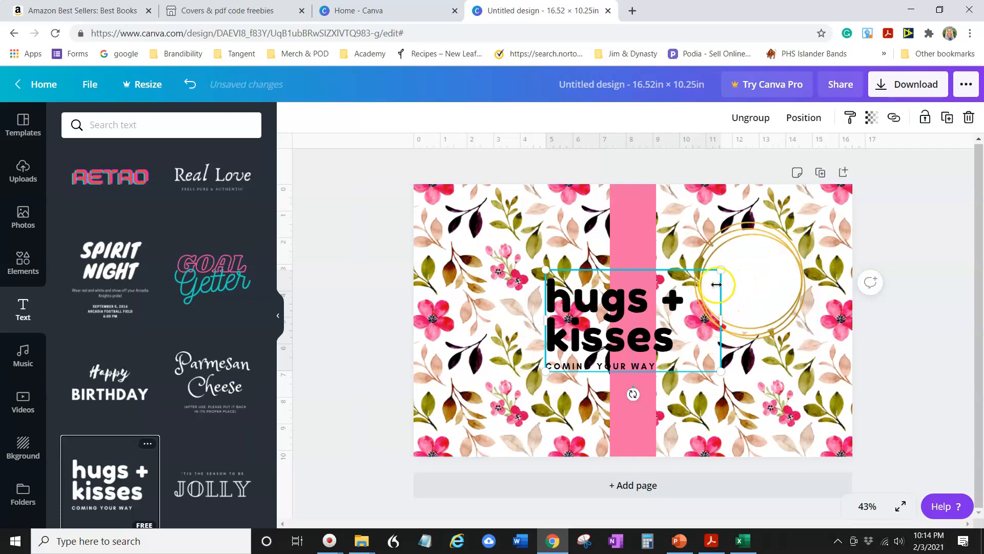
Shrink the "hugs + kisses" text group until its heading is size 69.4 and place it inside the gold-ringed circle
{"action": "left_click_drag", "start_coordinate": [721, 269], "coordinate": [657, 306]}
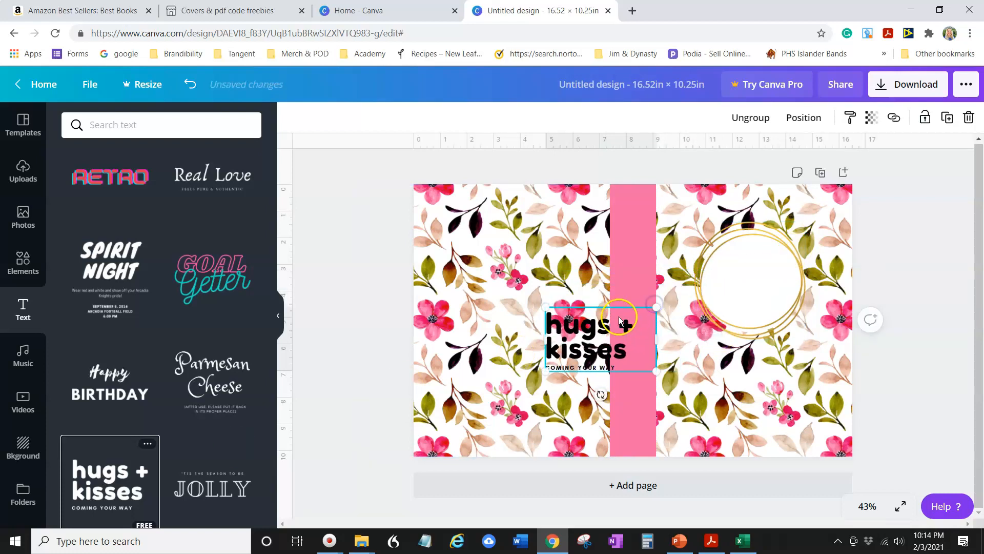
{"action": "left_click", "coordinate": [571, 313]}
{"action": "left_click_drag", "start_coordinate": [571, 313], "coordinate": [736, 253]}
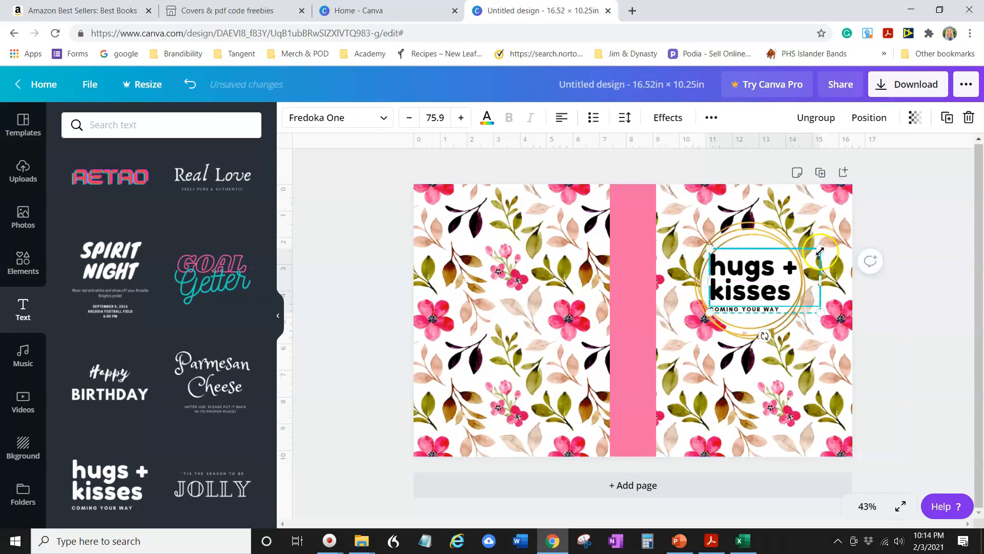
{"action": "left_click_drag", "start_coordinate": [817, 253], "coordinate": [810, 258]}
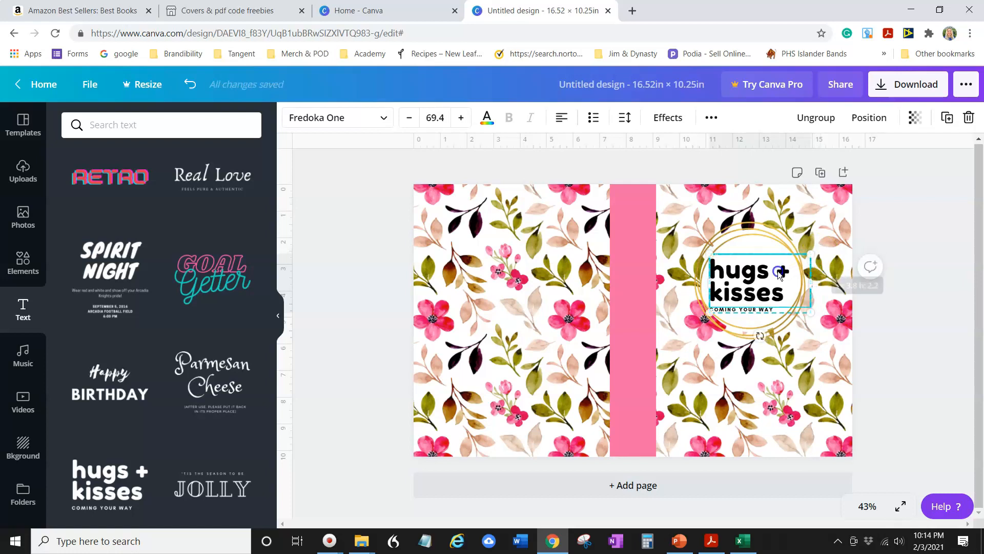
Replace the "hugs + kisses" heading with "Grief Journal" on two lines
{"action": "double_click", "coordinate": [755, 293]}
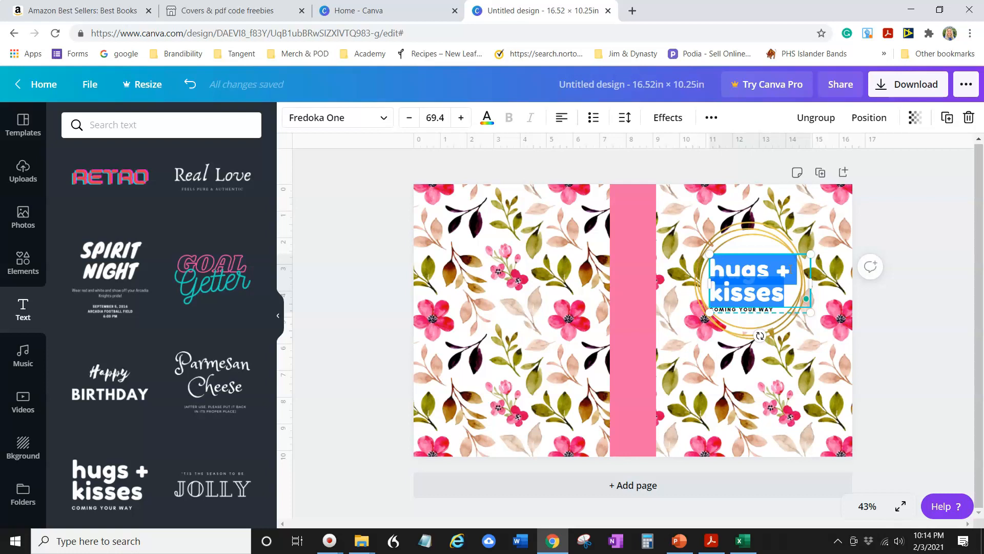
{"action": "type", "text": "Grief"}
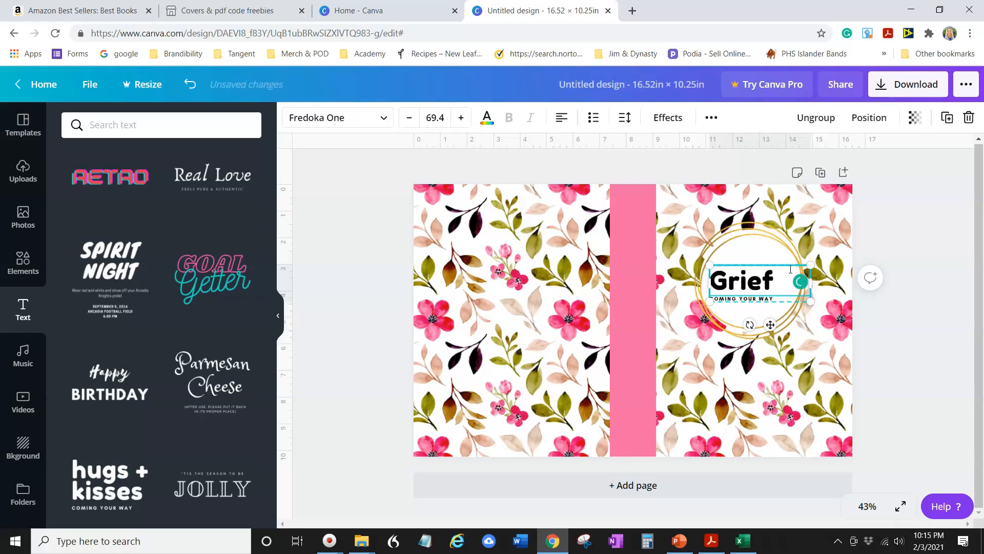
{"action": "key", "text": "BackSpace"}
{"action": "key", "text": "BackSpace"}
{"action": "type", "text": "e"}
{"action": "key", "text": "BackSpace"}
{"action": "type", "text": "ief"}
{"action": "key", "text": "Return"}
{"action": "type", "text": "Jou"}
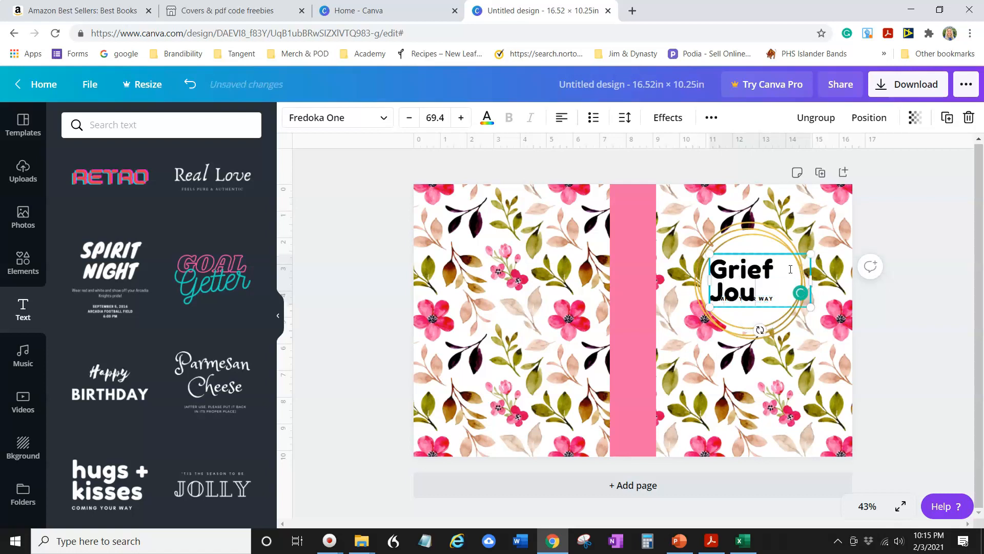
{"action": "type", "text": "rnal fo"}
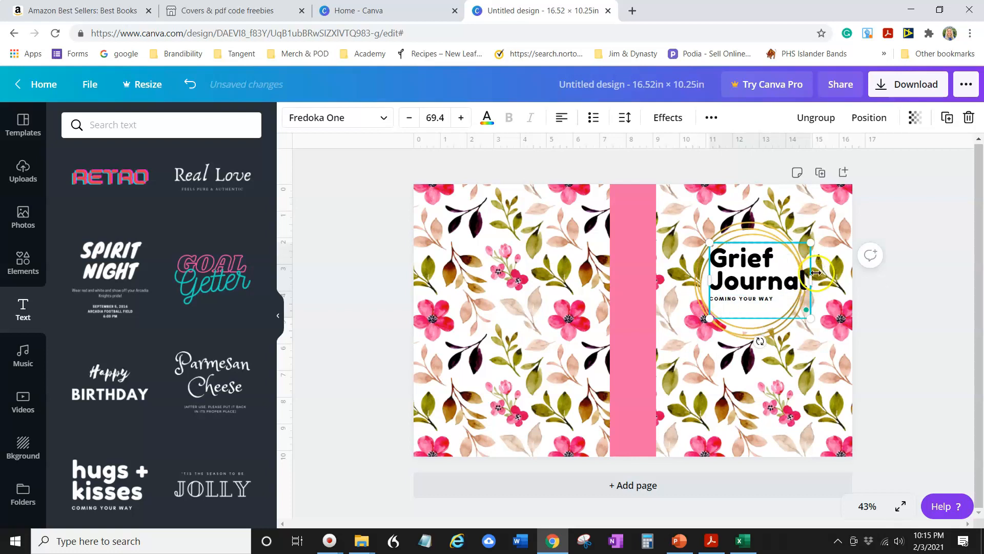
Scale the title text group to a heading size of 56.4 so that it fits within the circle
{"action": "left_click", "coordinate": [806, 318]}
{"action": "left_click_drag", "start_coordinate": [806, 318], "coordinate": [788, 302]}
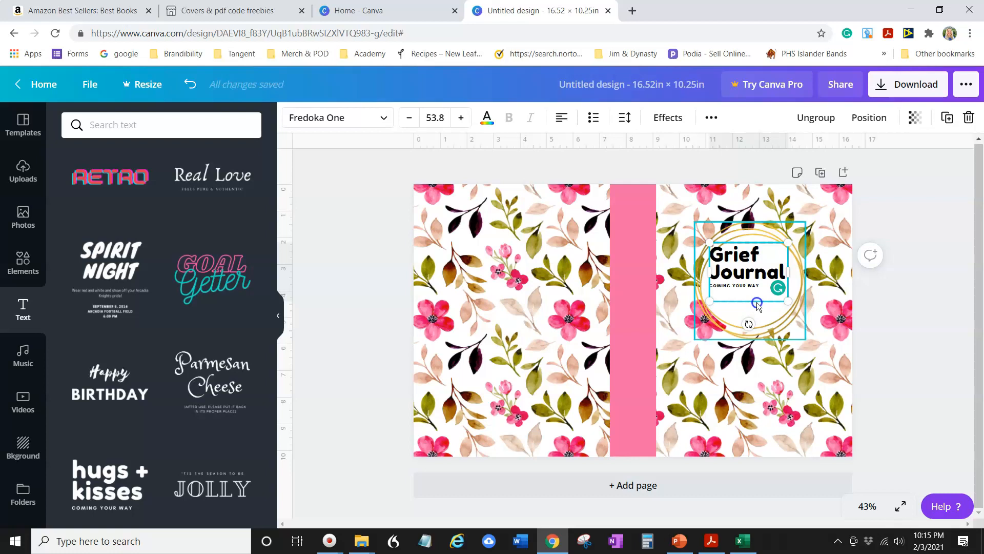
{"action": "left_click", "coordinate": [749, 250]}
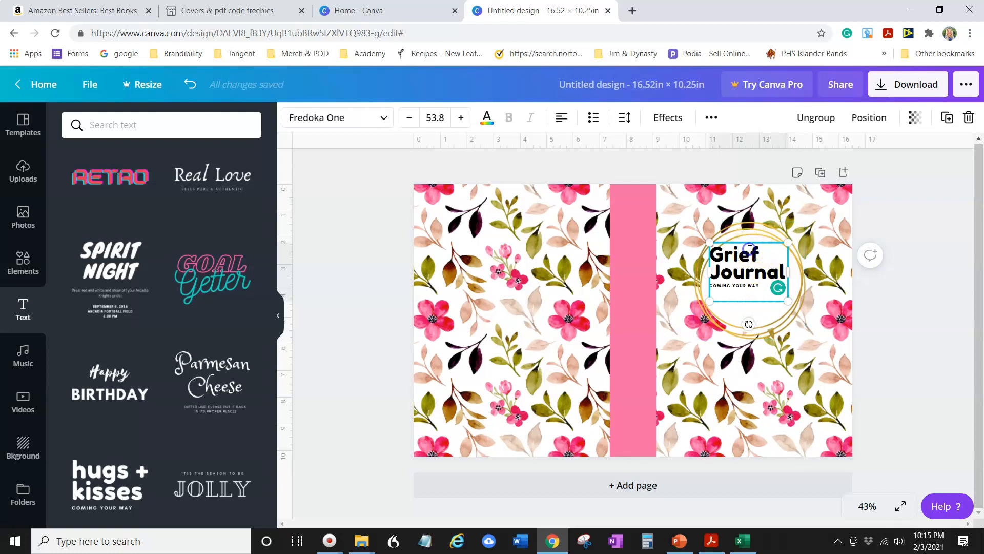
{"action": "left_click_drag", "start_coordinate": [736, 258], "coordinate": [734, 273]}
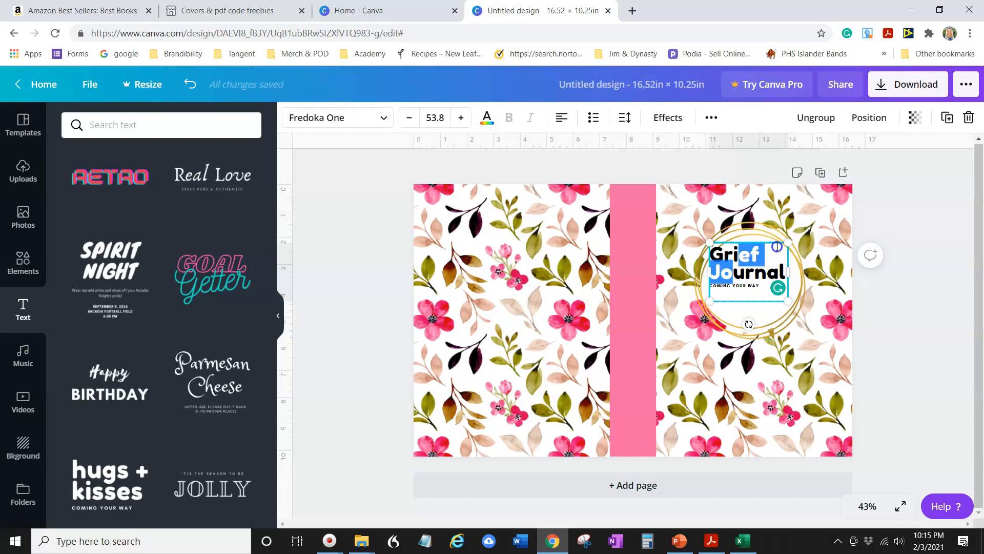
{"action": "left_click", "coordinate": [777, 247]}
{"action": "mouse_move", "coordinate": [786, 241]}
{"action": "left_mouse_down"}
{"action": "mouse_move", "coordinate": [798, 232]}
{"action": "mouse_move", "coordinate": [792, 239]}
{"action": "left_mouse_up"}
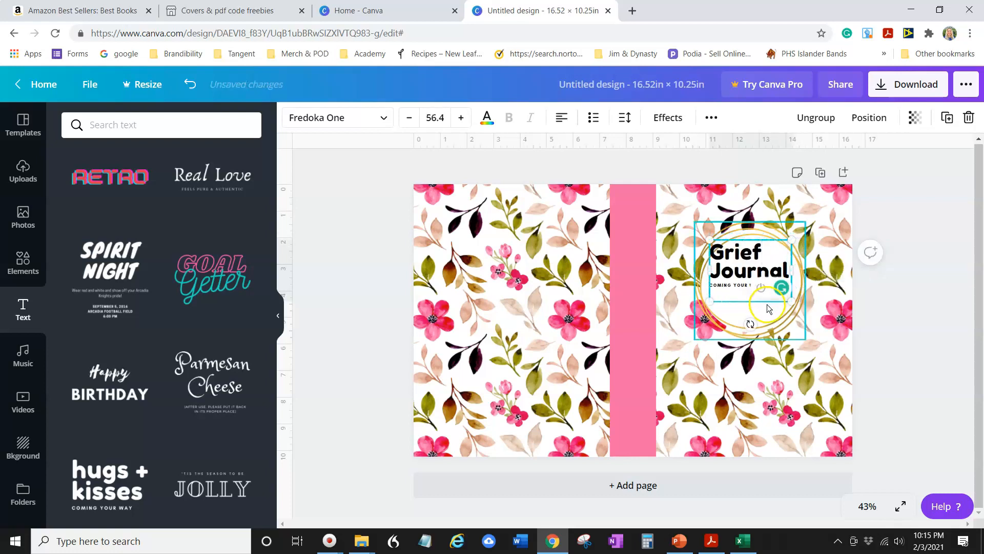
Move the title text group slightly down inside the gold-ringed circle
{"action": "left_click_drag", "start_coordinate": [743, 286], "coordinate": [746, 305]}
{"action": "left_click", "coordinate": [904, 328]}
{"action": "left_click", "coordinate": [775, 293]}
{"action": "left_click_drag", "start_coordinate": [777, 294], "coordinate": [777, 303]}
{"action": "left_click", "coordinate": [729, 298]}
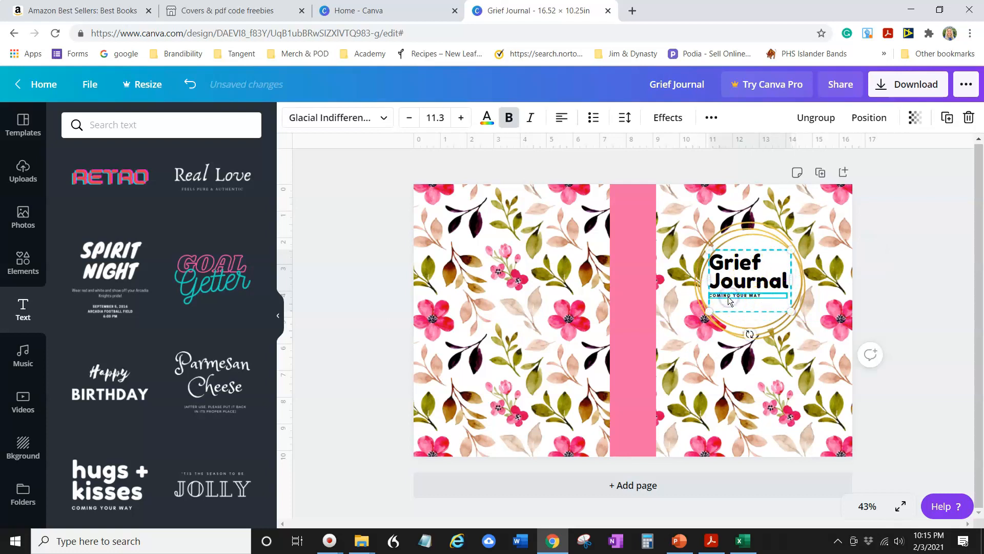
{"action": "key", "text": "Delete"}
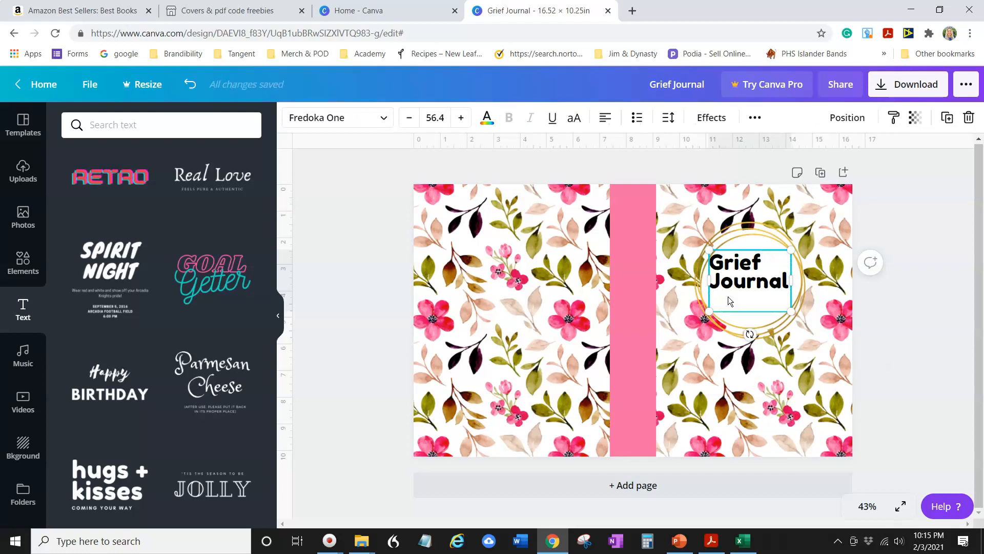
{"action": "left_click", "coordinate": [190, 84]}
Replace the "COMING YOUR WAY" subtitle under the heading with "FOR SINGLE MOMS"
{"action": "left_click", "coordinate": [687, 261]}
{"action": "left_click", "coordinate": [736, 292]}
{"action": "left_click", "coordinate": [738, 294]}
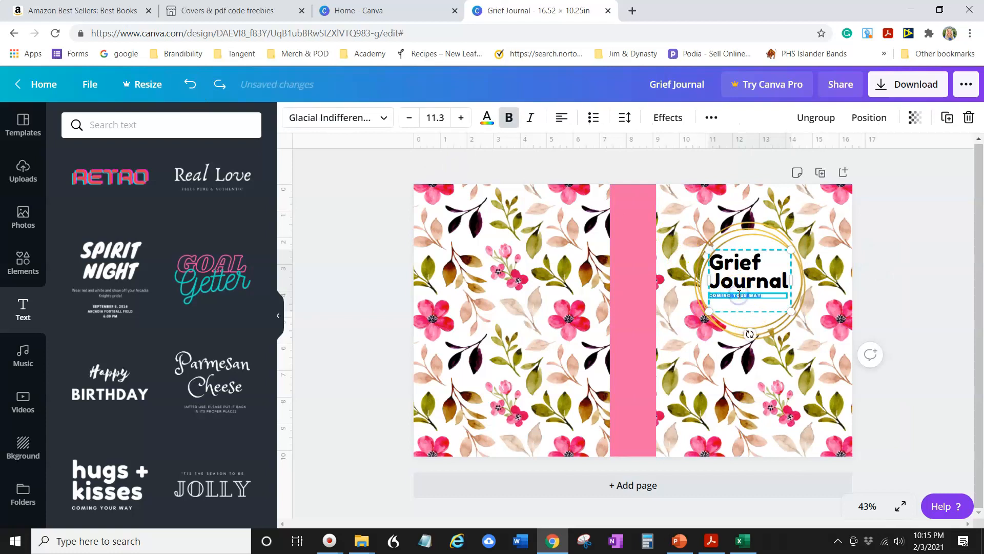
{"action": "key", "text": "BackSpace"}
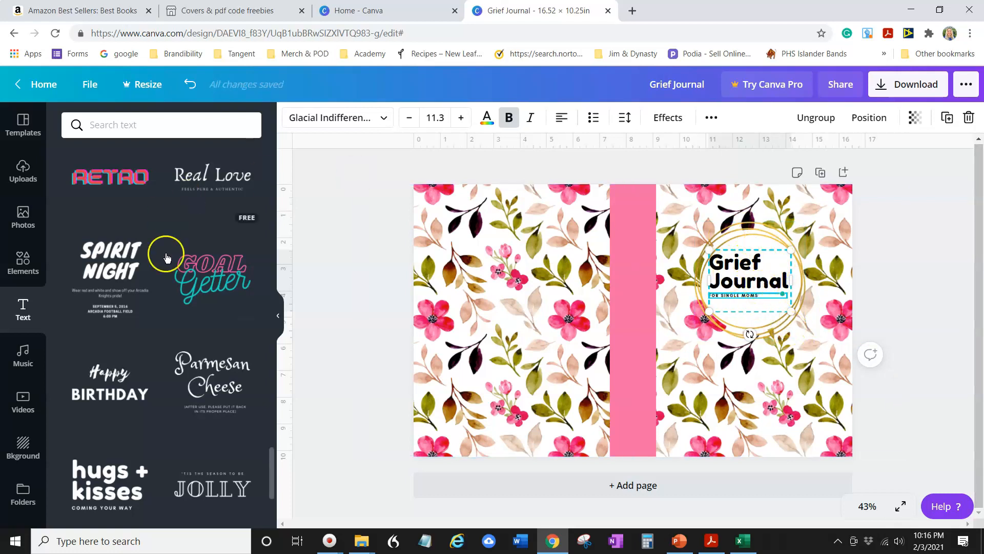
Change the font of the whole "Grief Journal" heading to Bebas Neue
{"action": "left_click", "coordinate": [736, 266]}
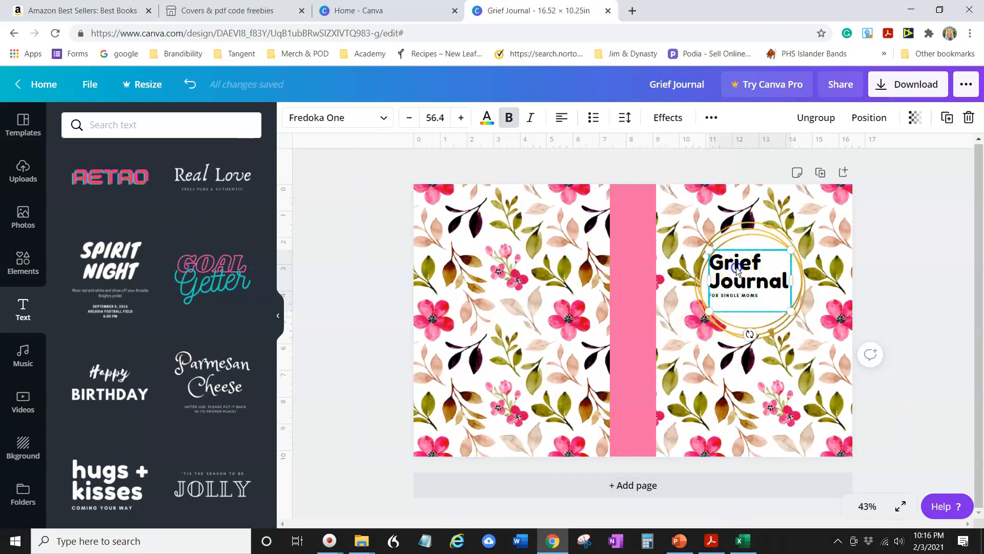
{"action": "left_click_drag", "start_coordinate": [791, 282], "coordinate": [709, 259]}
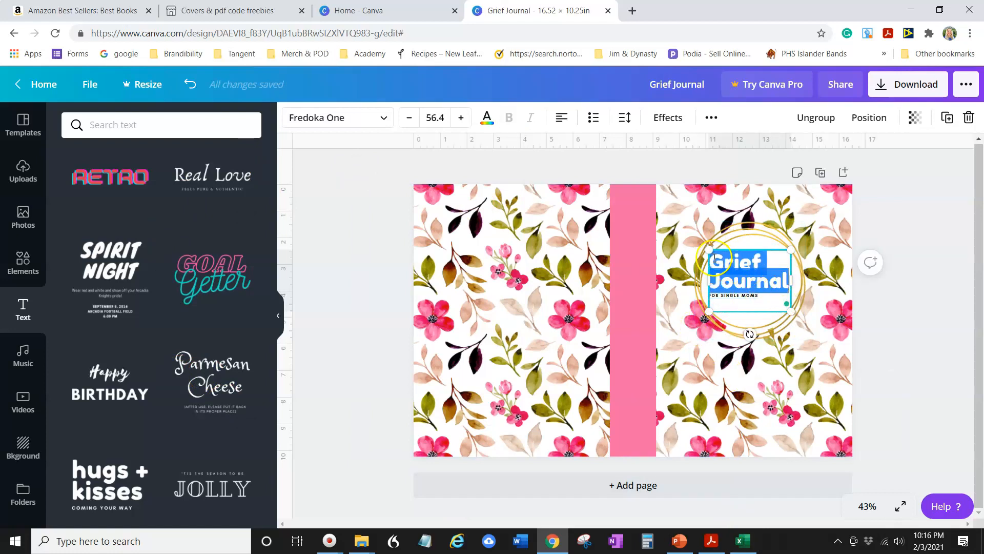
{"action": "left_click", "coordinate": [384, 119]}
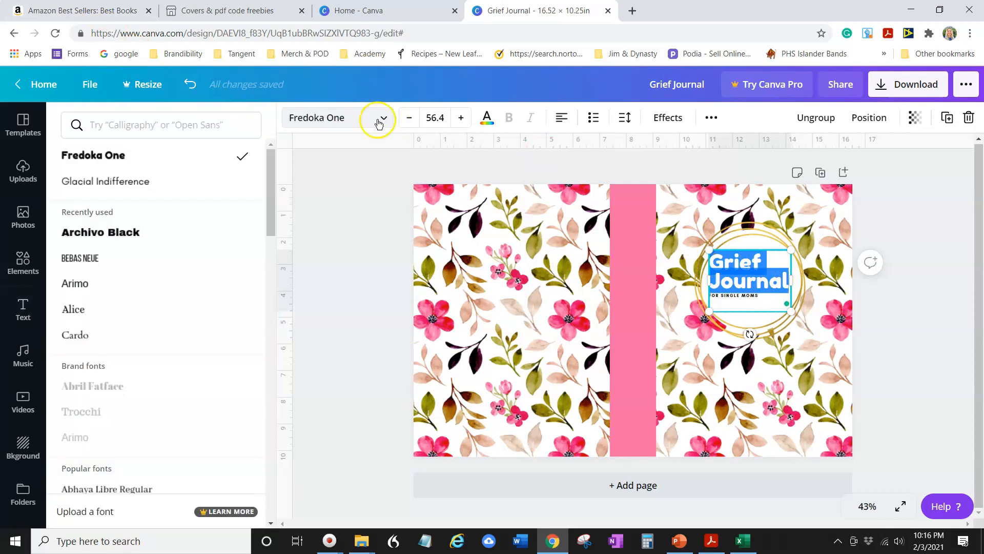
{"action": "scroll", "coordinate": [142, 276], "scroll_direction": "down", "scroll_amount": 9}
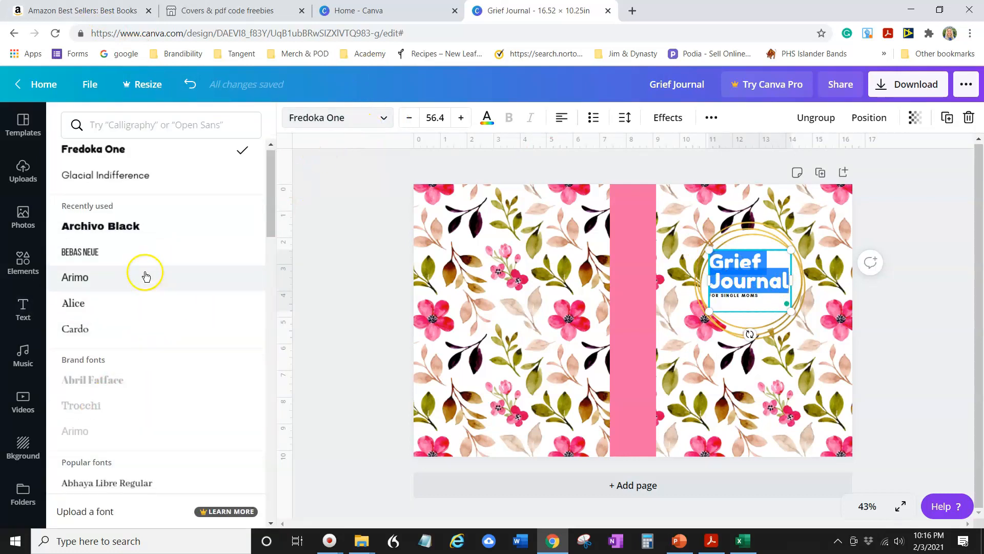
{"action": "scroll", "coordinate": [134, 284], "scroll_direction": "down", "scroll_amount": 3}
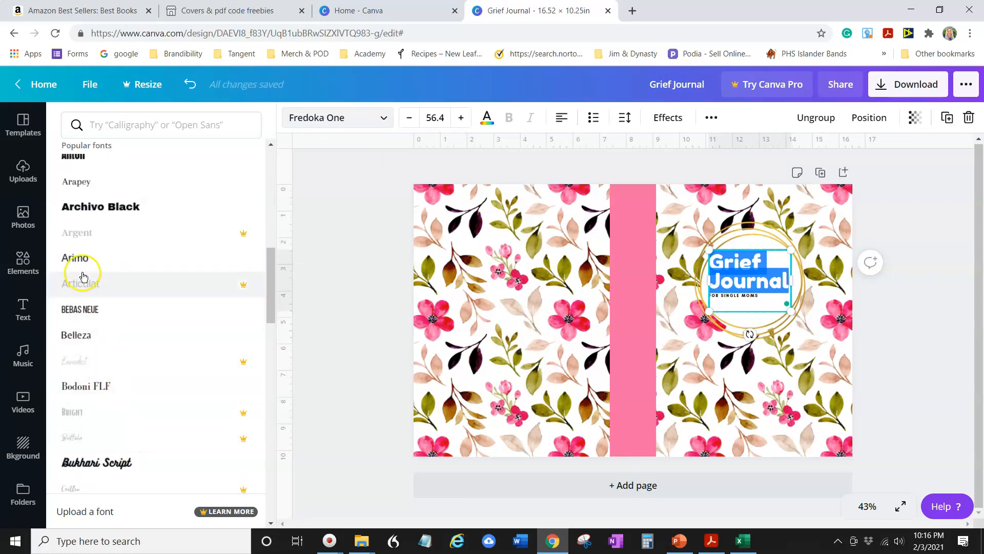
{"action": "left_click", "coordinate": [86, 308]}
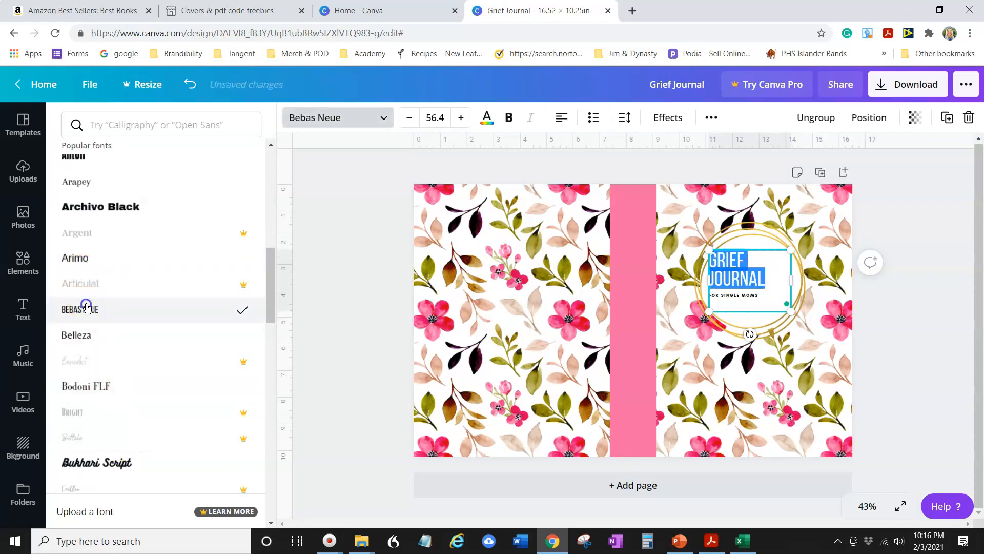
Try League Spartan as the font of the "Grief Journal" heading
{"action": "scroll", "coordinate": [88, 287], "scroll_direction": "down", "scroll_amount": 5}
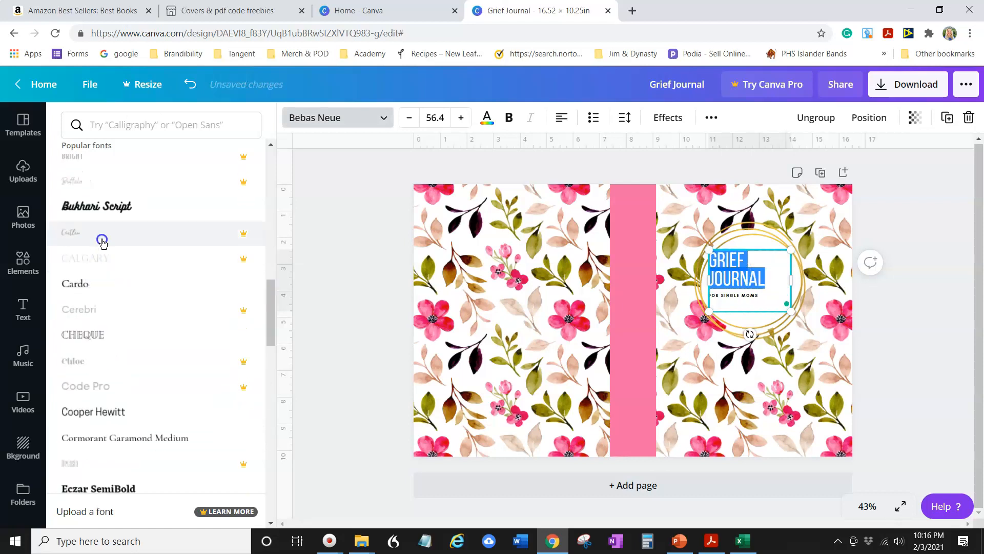
{"action": "scroll", "coordinate": [112, 351], "scroll_direction": "down", "scroll_amount": 6}
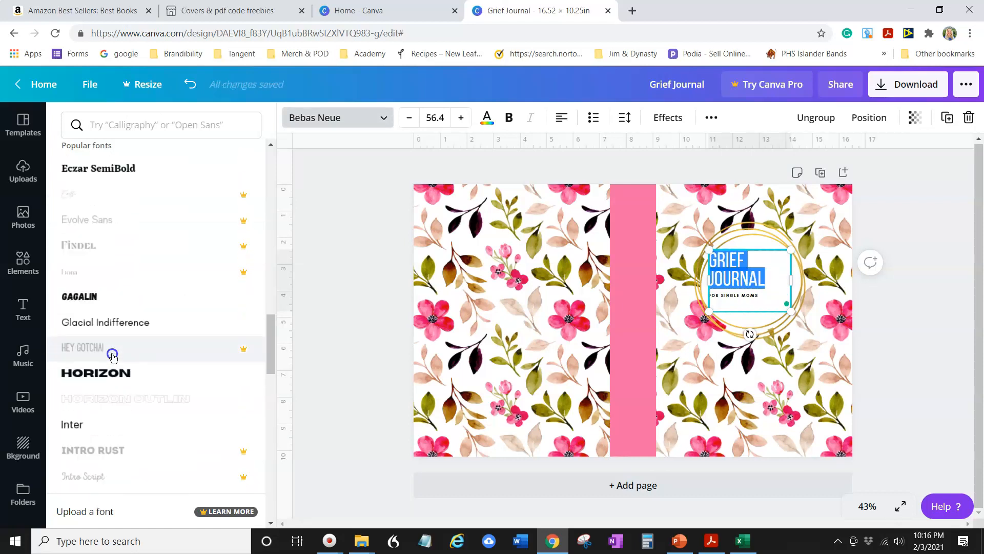
{"action": "scroll", "coordinate": [112, 356], "scroll_direction": "down", "scroll_amount": 5}
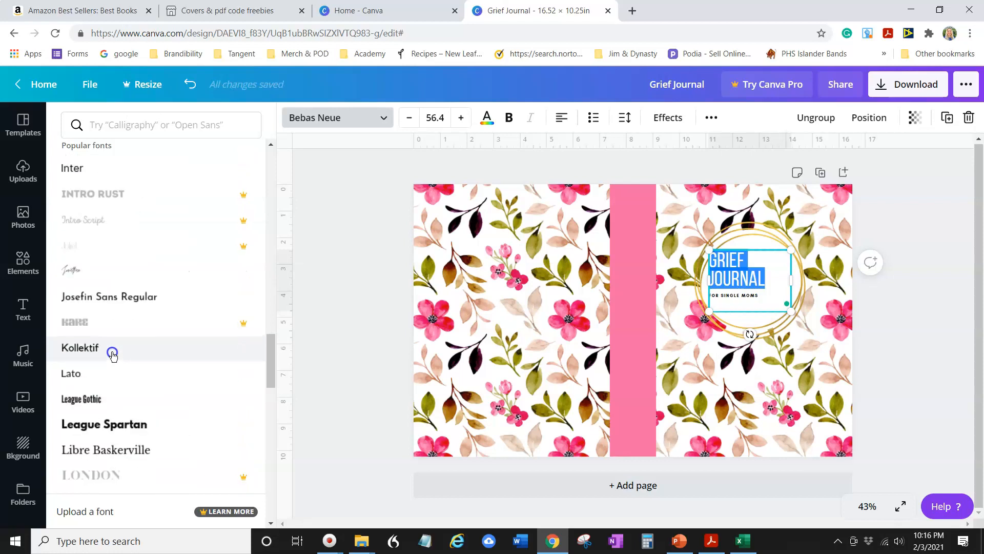
{"action": "scroll", "coordinate": [112, 353], "scroll_direction": "down", "scroll_amount": 4}
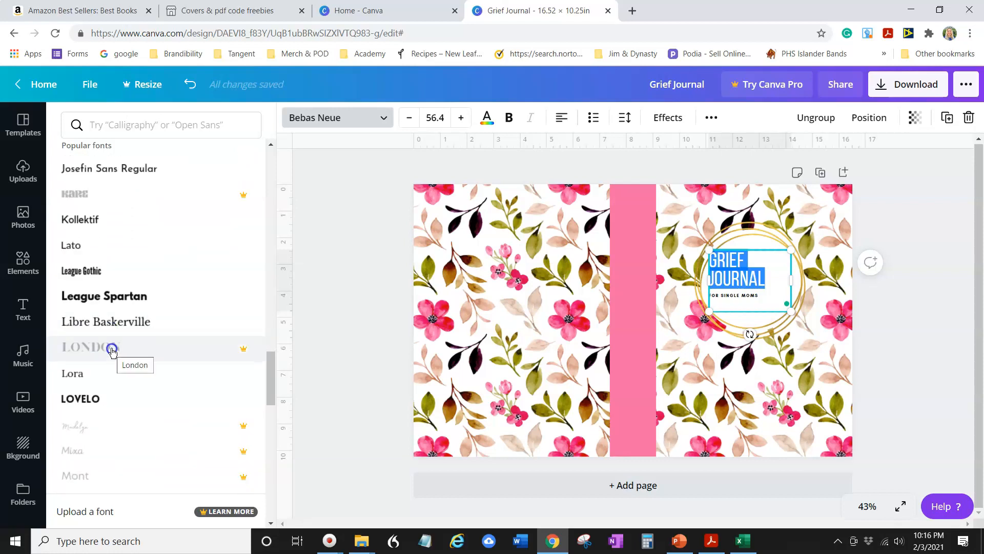
{"action": "left_click", "coordinate": [134, 232]}
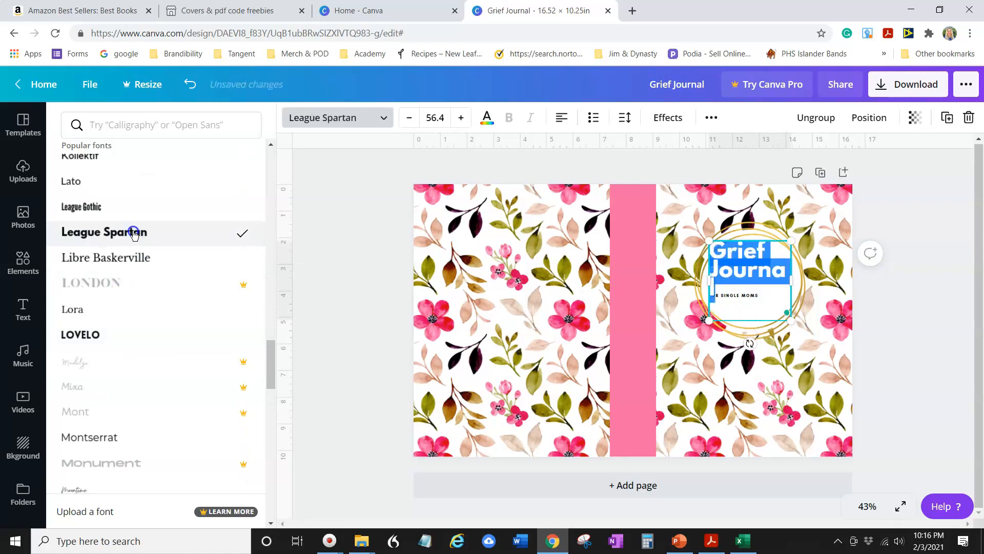
Change the font of the "Grief Journal" heading to Playfair Display
{"action": "scroll", "coordinate": [129, 322], "scroll_direction": "down", "scroll_amount": 9}
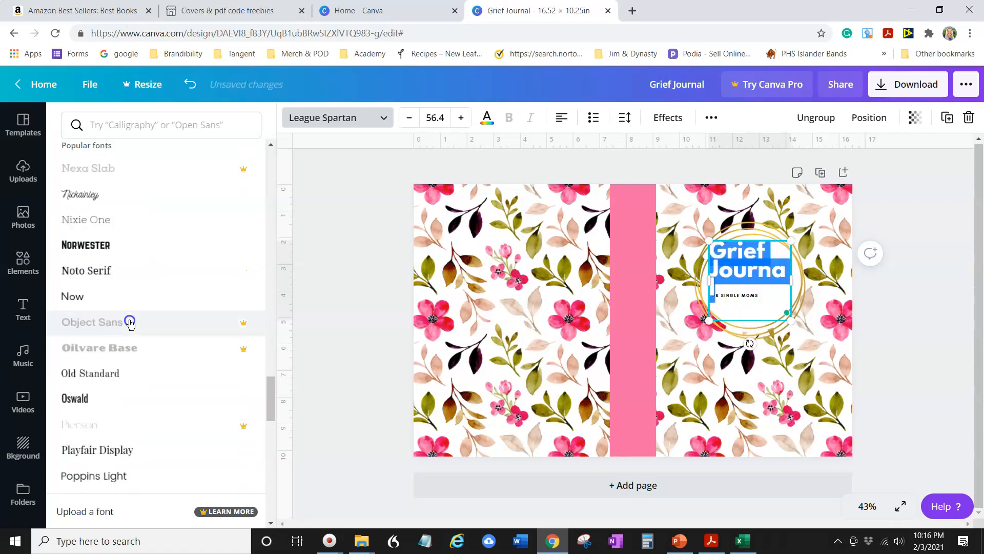
{"action": "scroll", "coordinate": [106, 234], "scroll_direction": "down", "scroll_amount": 1}
{"action": "left_click", "coordinate": [115, 333]}
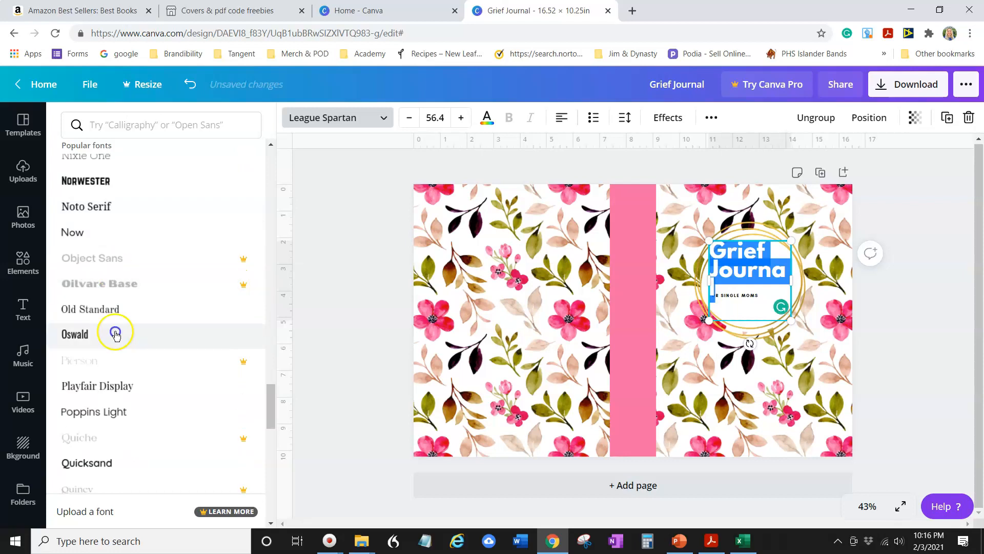
{"action": "left_click", "coordinate": [114, 385]}
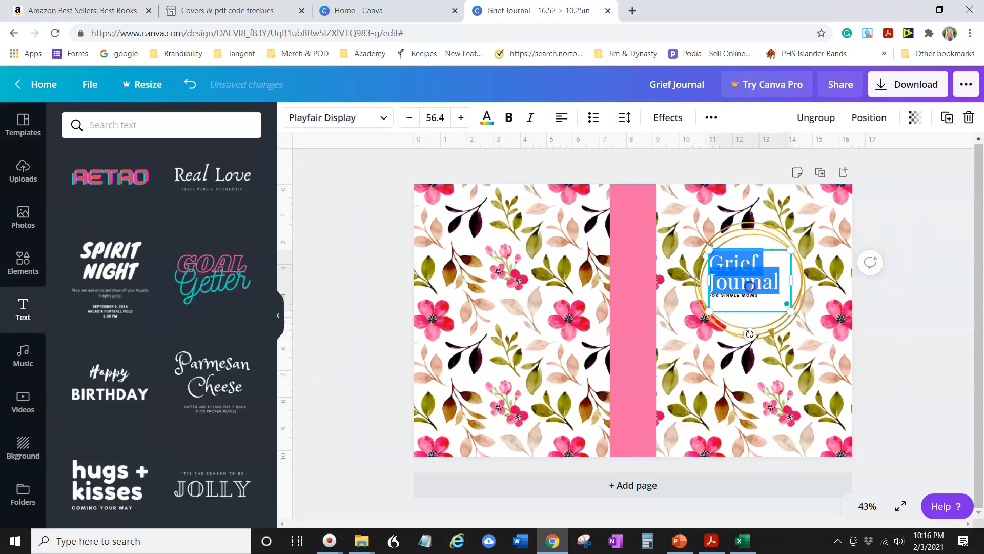
{"action": "left_click", "coordinate": [754, 289]}
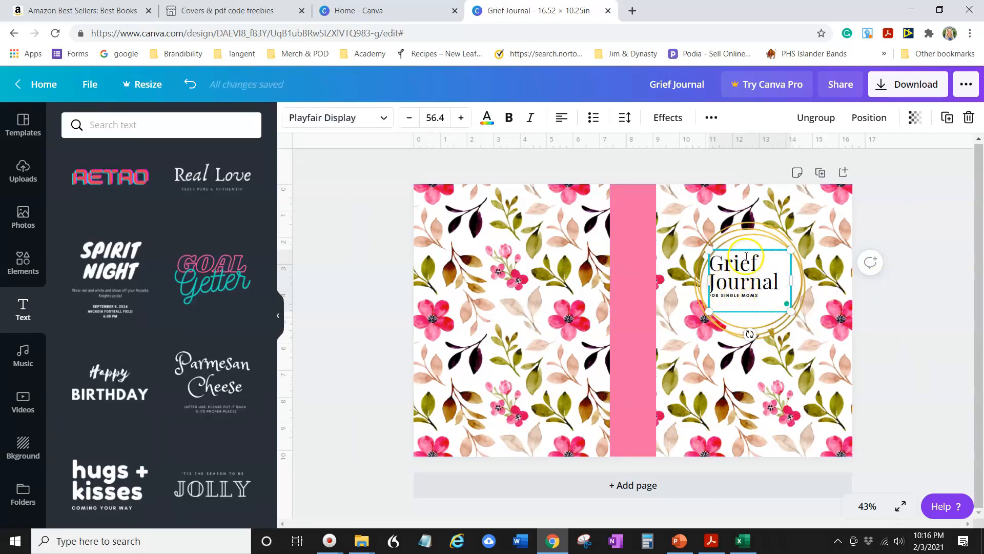
Move the title text group slightly lower in the gold-ringed circle, nudge it back up three increments, and deselect it
{"action": "left_click", "coordinate": [724, 296]}
{"action": "left_click", "coordinate": [712, 295]}
{"action": "left_click", "coordinate": [741, 290]}
{"action": "left_click", "coordinate": [743, 263]}
{"action": "left_click", "coordinate": [743, 306]}
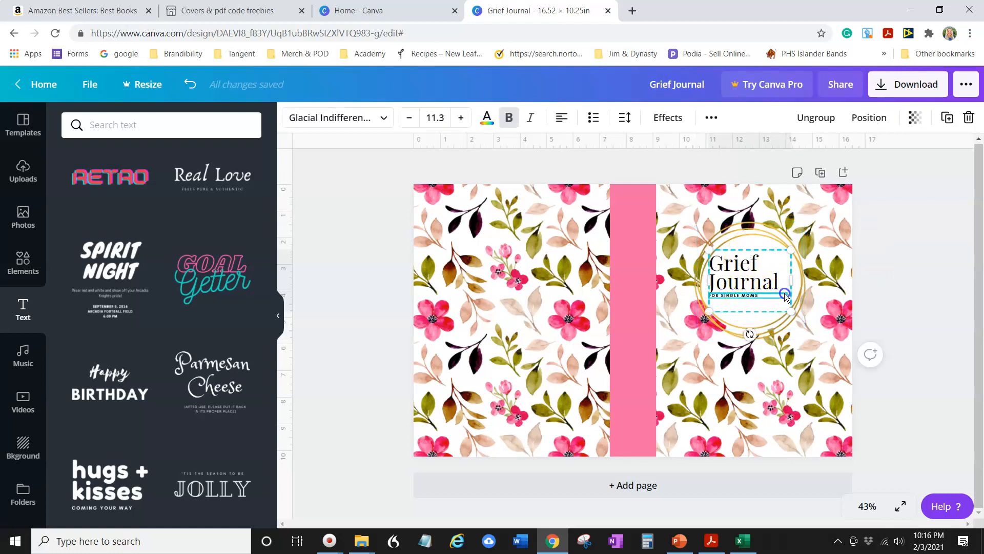
{"action": "left_click", "coordinate": [760, 294]}
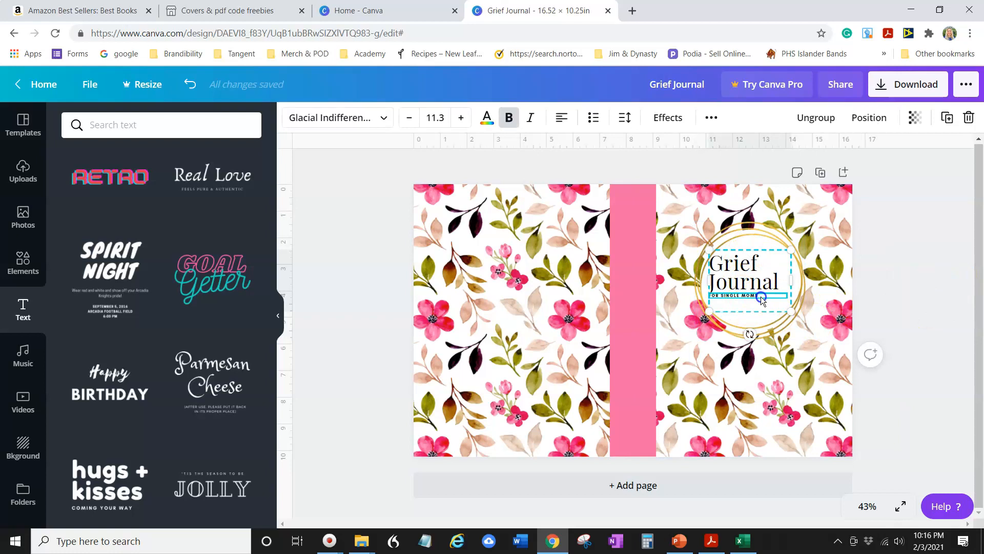
{"action": "left_click_drag", "start_coordinate": [761, 301], "coordinate": [760, 306]}
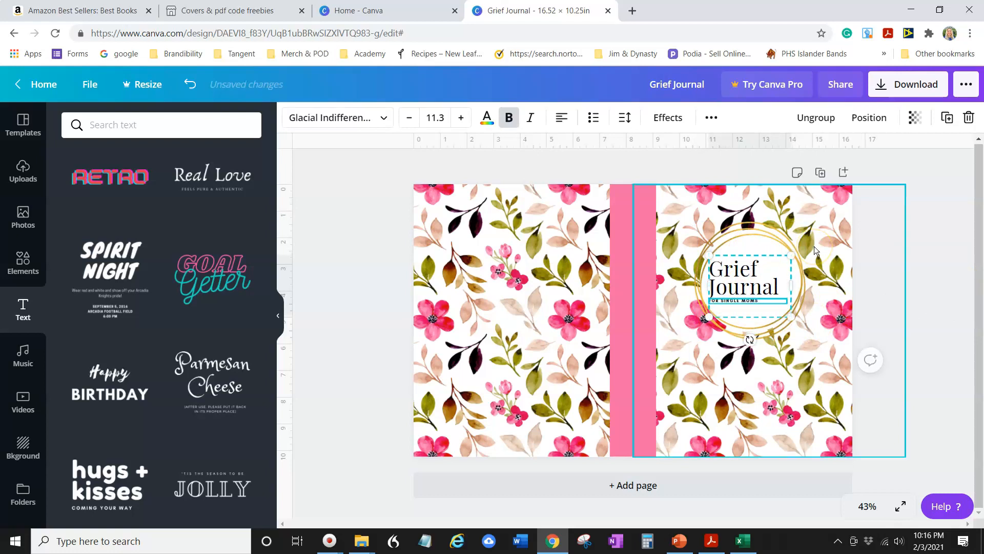
{"action": "key", "text": "Up"}
{"action": "key", "text": "Up"}
{"action": "key", "text": "Up"}
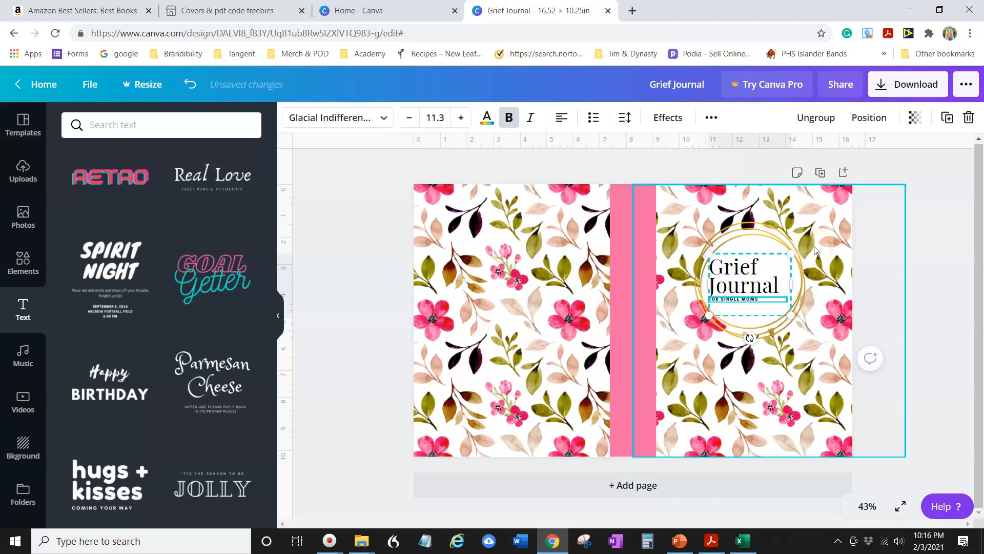
{"action": "left_click", "coordinate": [912, 271]}
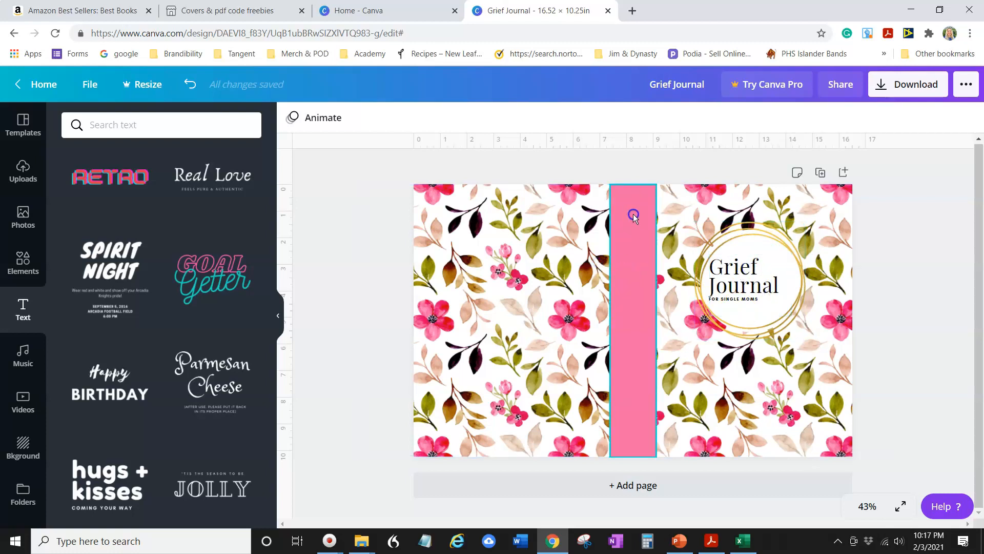
{"action": "left_click", "coordinate": [902, 356]}
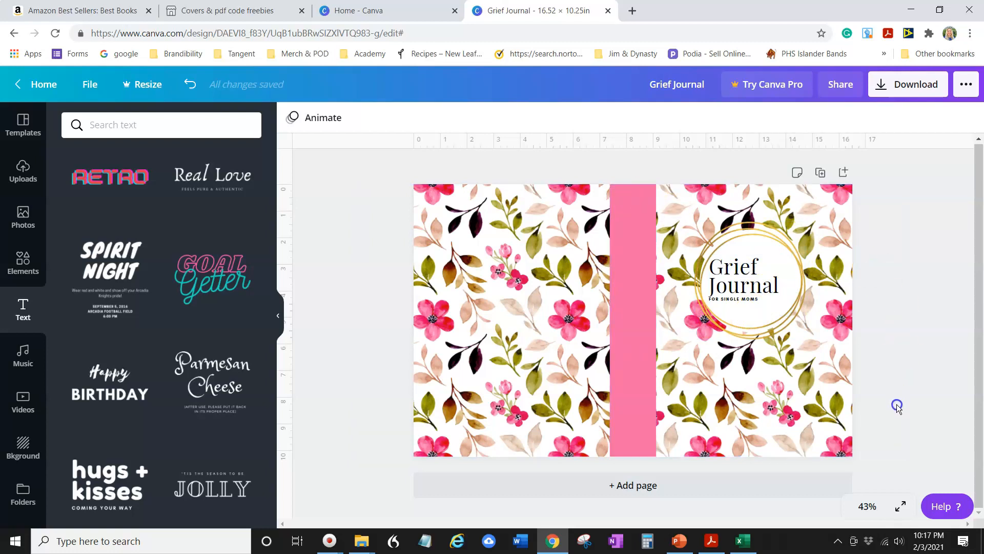